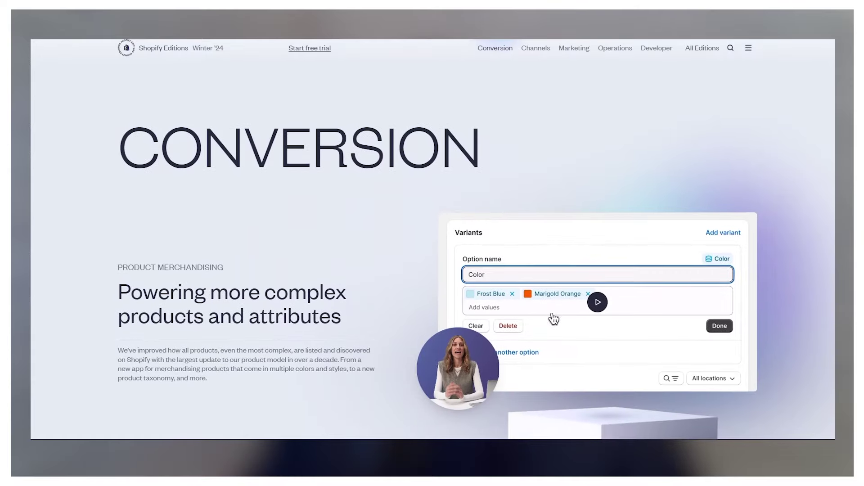
Switch The Prompted Original T-Shirt from blue to its black colour swatch in the variant picker.
scroll(460, 270, down, 2)
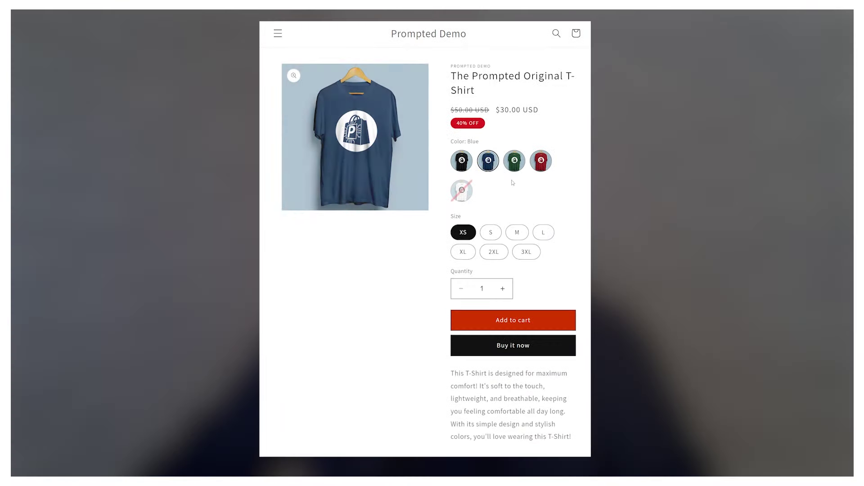
click(469, 164)
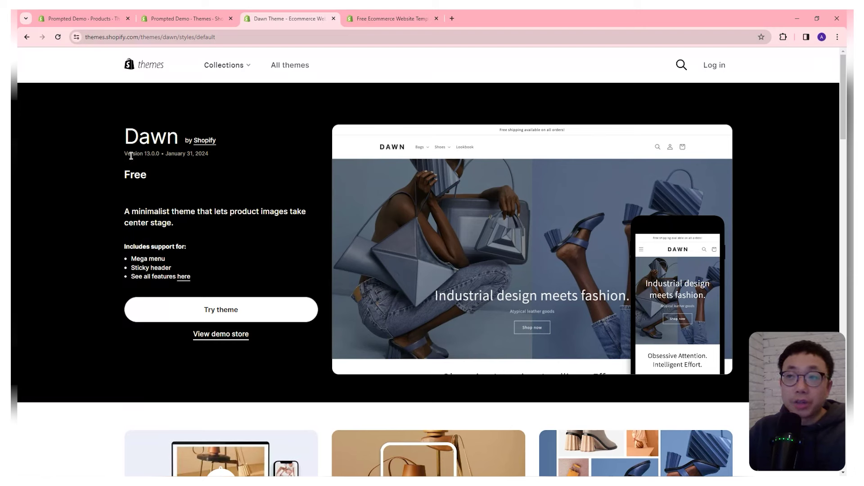
drag(128, 155, 138, 155)
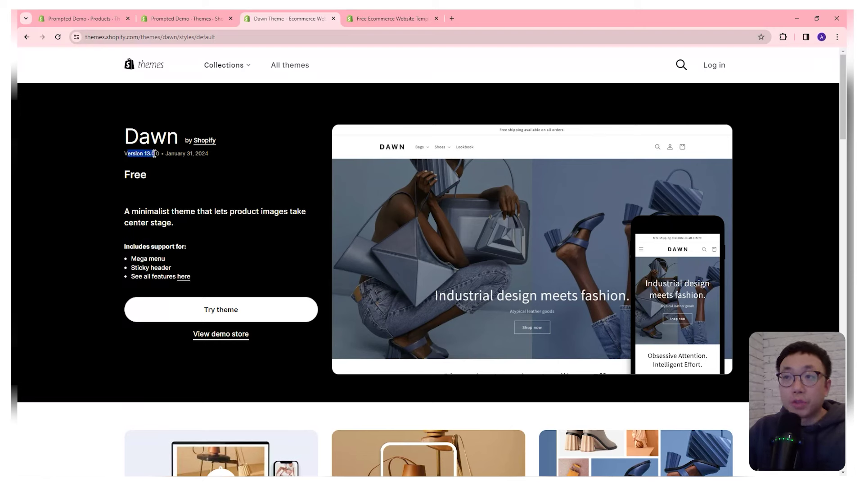
click(228, 167)
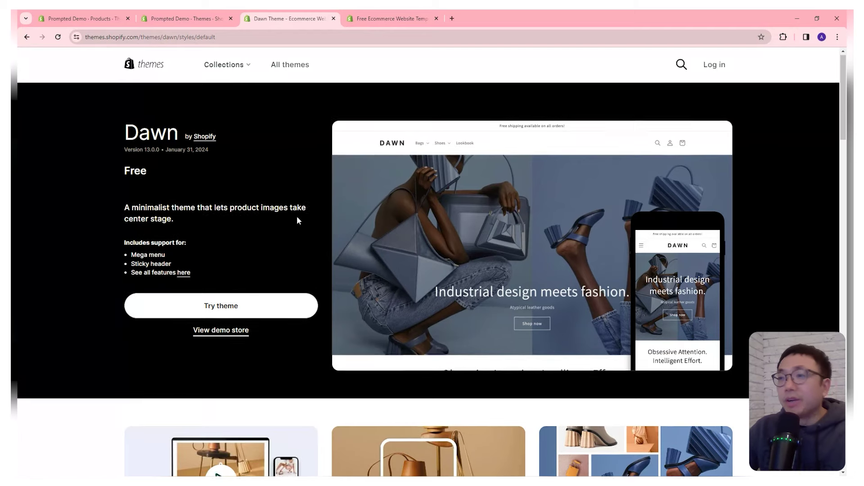
scroll(297, 218, down, 6)
scroll(299, 222, down, 2)
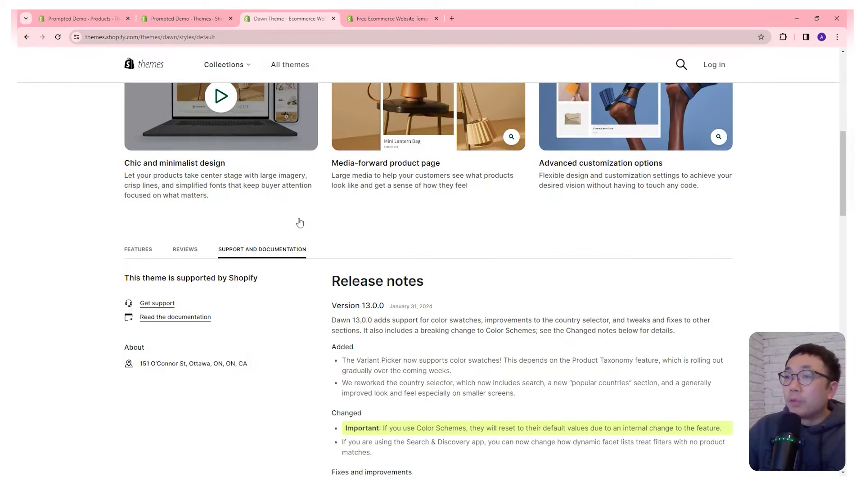
scroll(236, 262, down, 2)
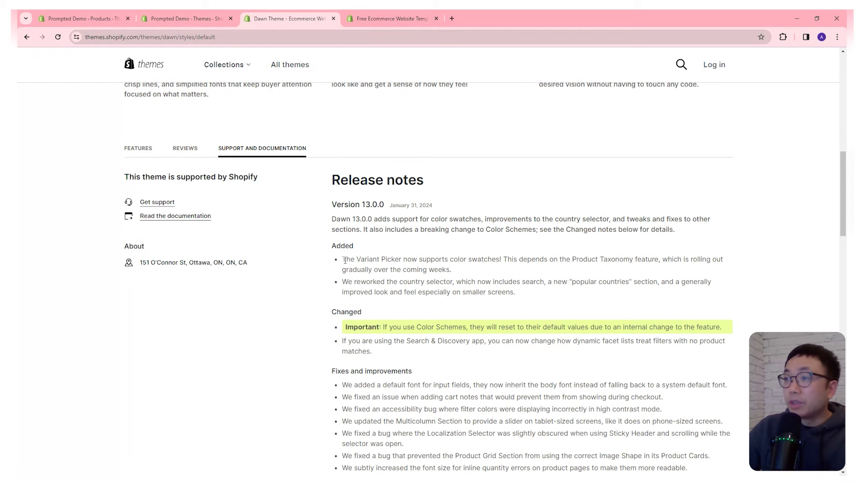
drag(387, 260, 504, 261)
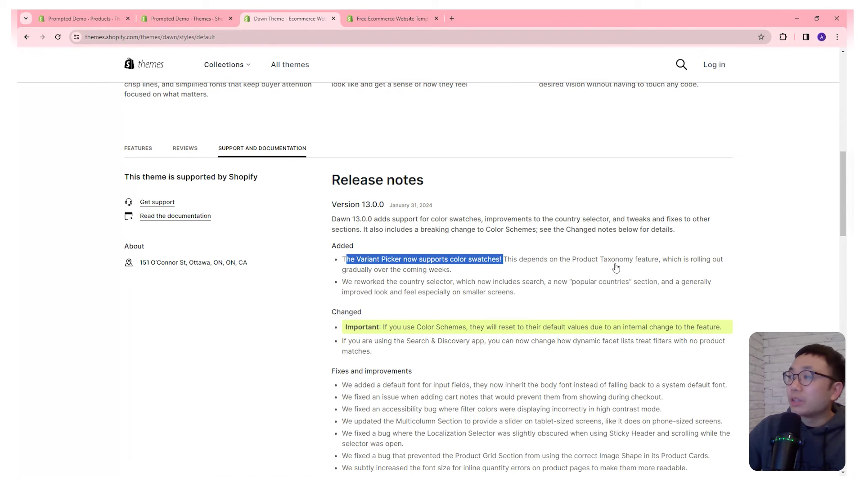
drag(666, 261, 672, 270)
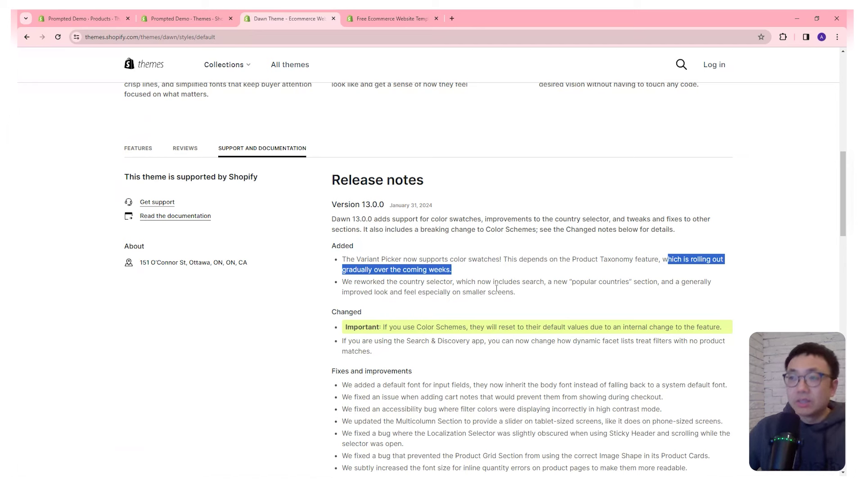
click(496, 288)
scroll(416, 285, up, 10)
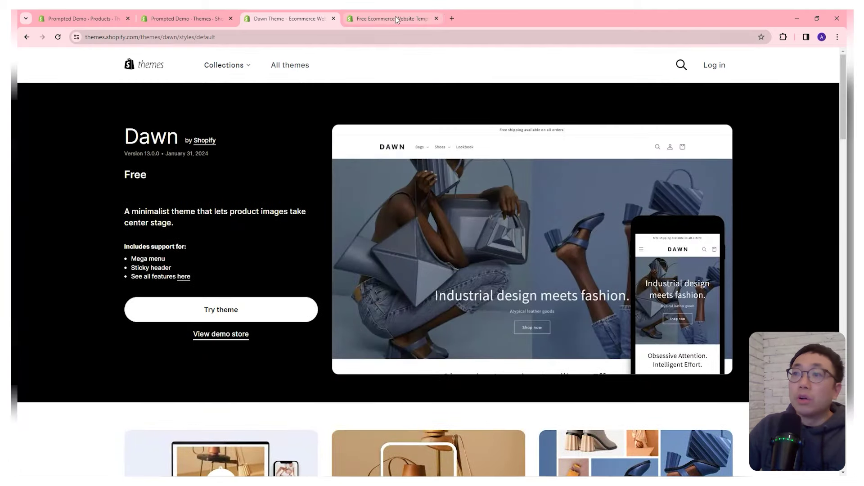
click(396, 20)
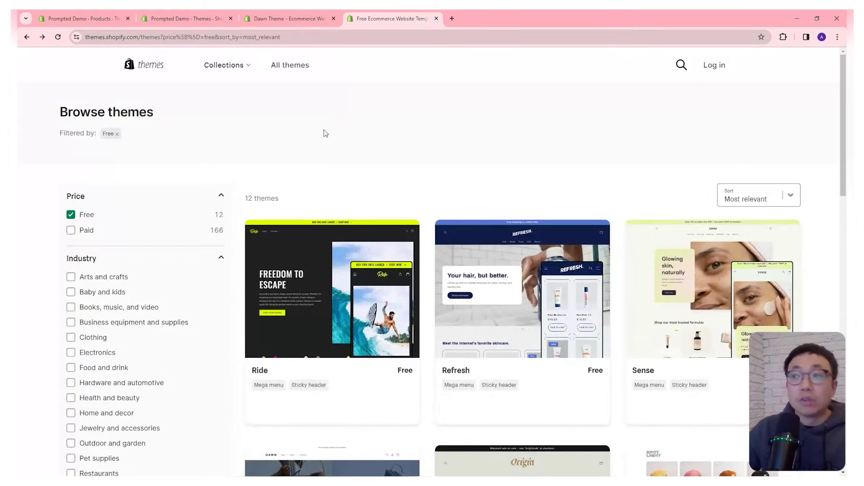
Open Origin's Support and Documentation and expand its version 13.0.0 release notes.
scroll(450, 270, down, 5)
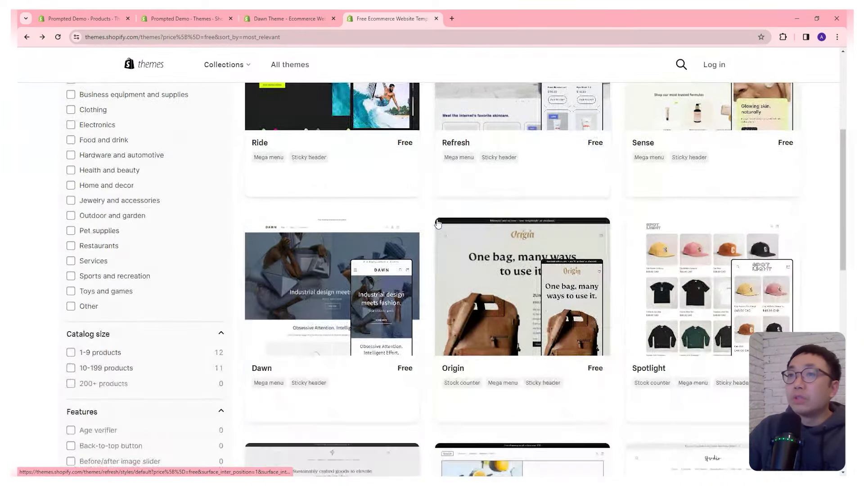
scroll(573, 332, up, 3)
scroll(574, 332, down, 4)
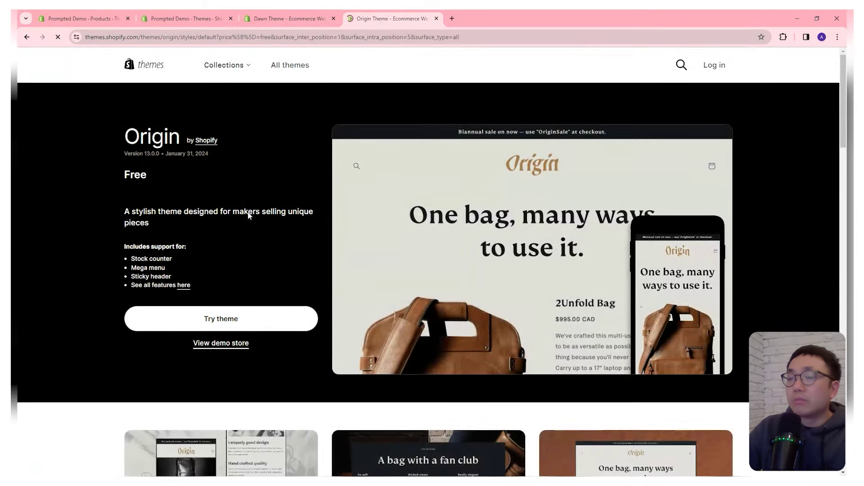
scroll(248, 215, down, 10)
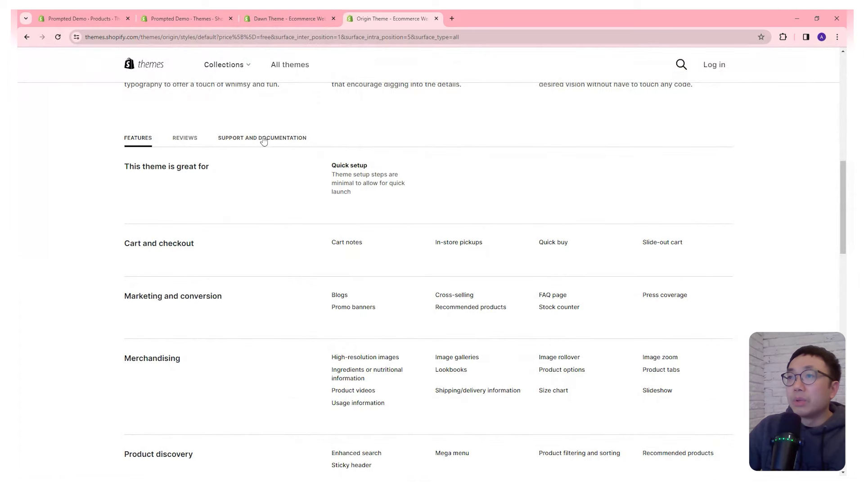
click(264, 141)
click(358, 240)
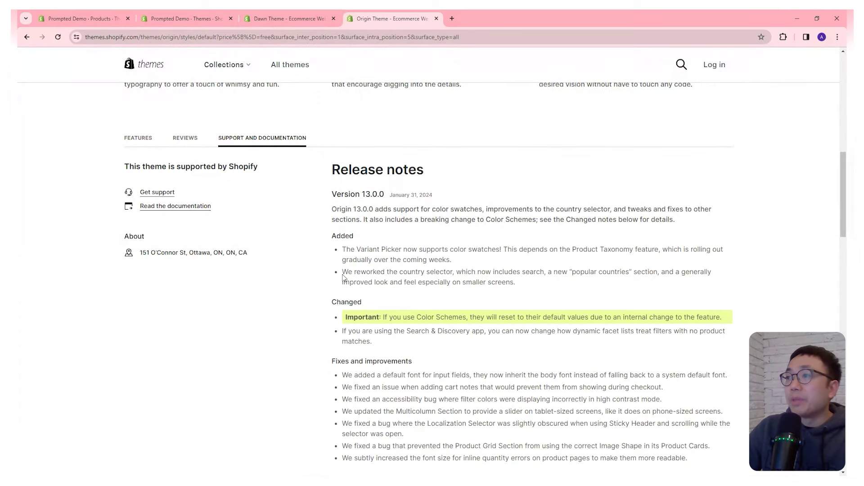
Highlight the colour swatch support and Product Taxonomy mentions in the 13.0.0 release notes.
drag(341, 252, 492, 251)
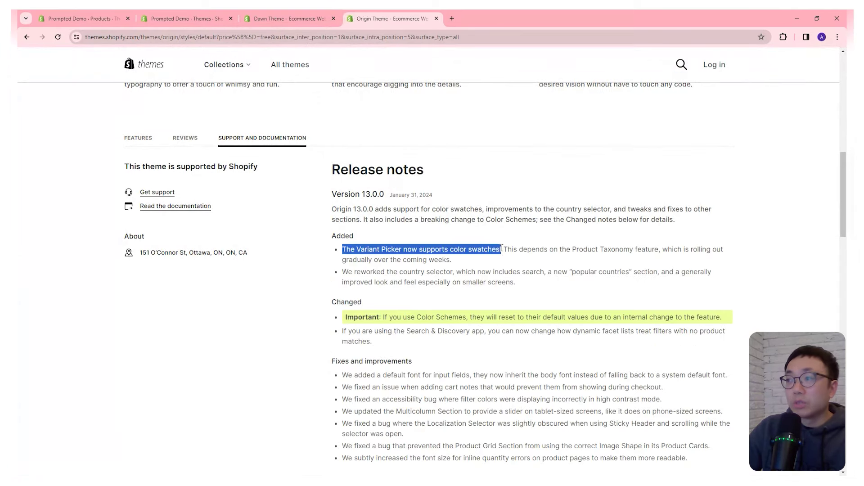
drag(558, 251, 488, 207)
click(481, 213)
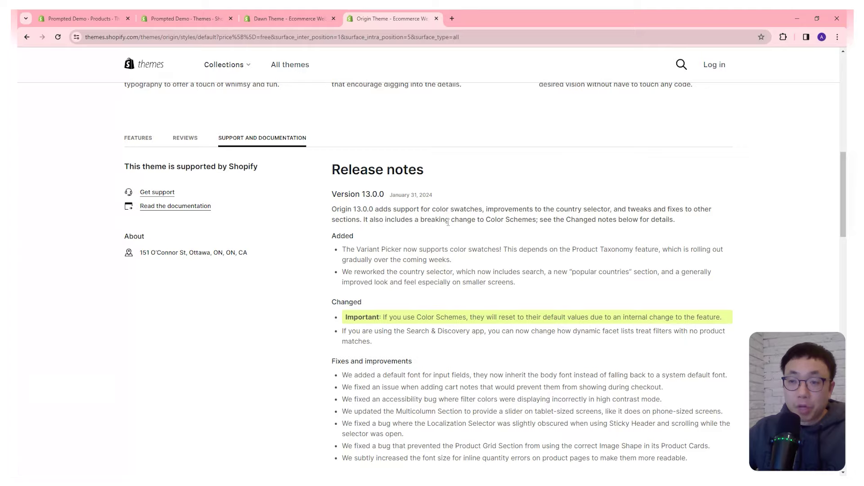
Return to the store's themes and open the current Dawn theme's Default product template in the editor.
key(ctrl+w)
key(ctrl+w)
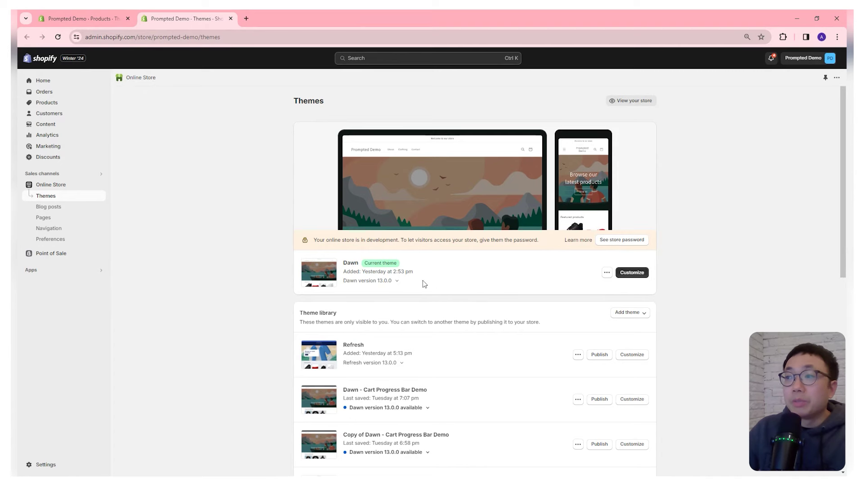
drag(402, 283, 359, 281)
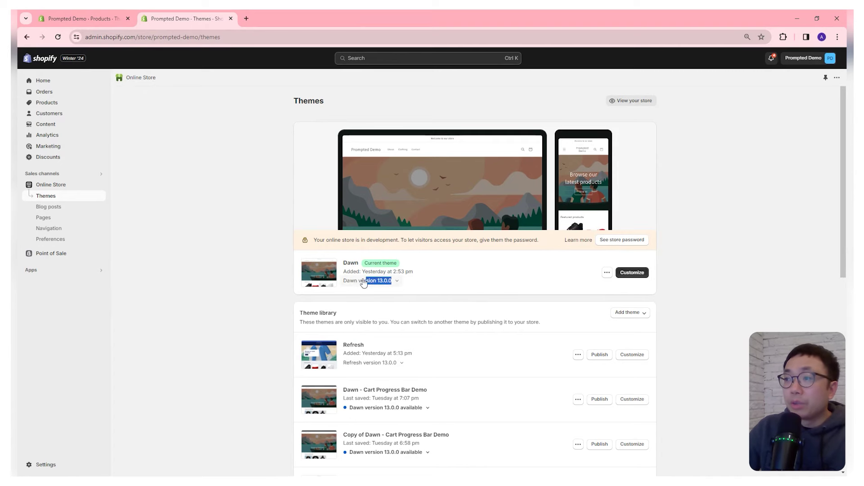
click(472, 287)
click(641, 274)
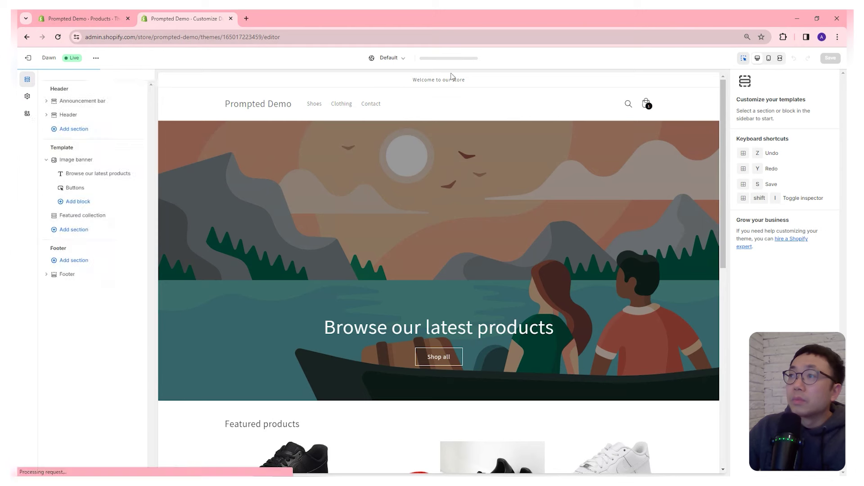
click(450, 57)
click(431, 118)
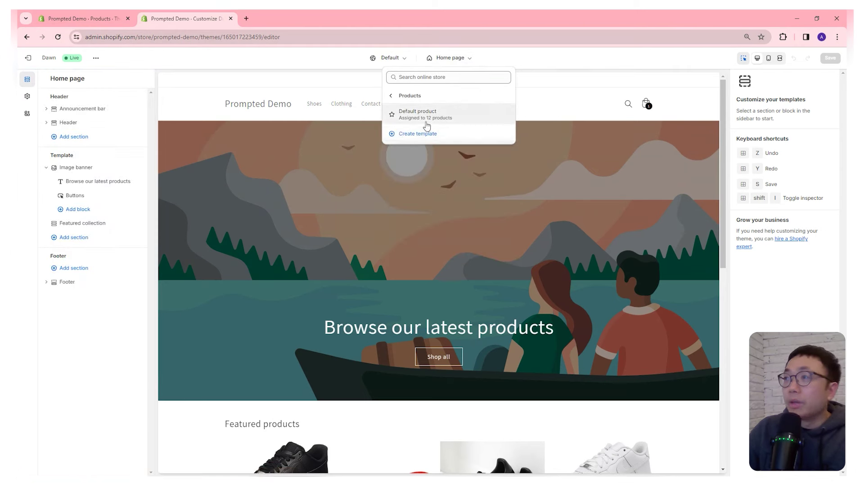
click(418, 114)
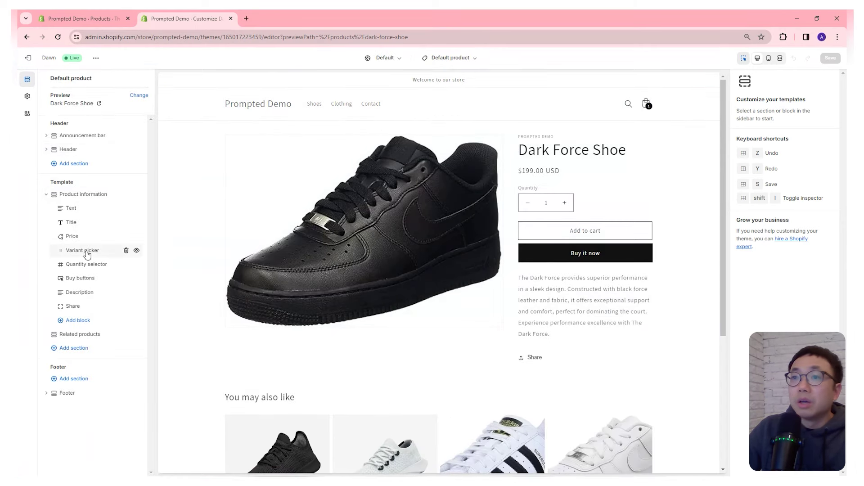
In the Variant picker block, try Square and then None for the Swatch setting.
click(83, 251)
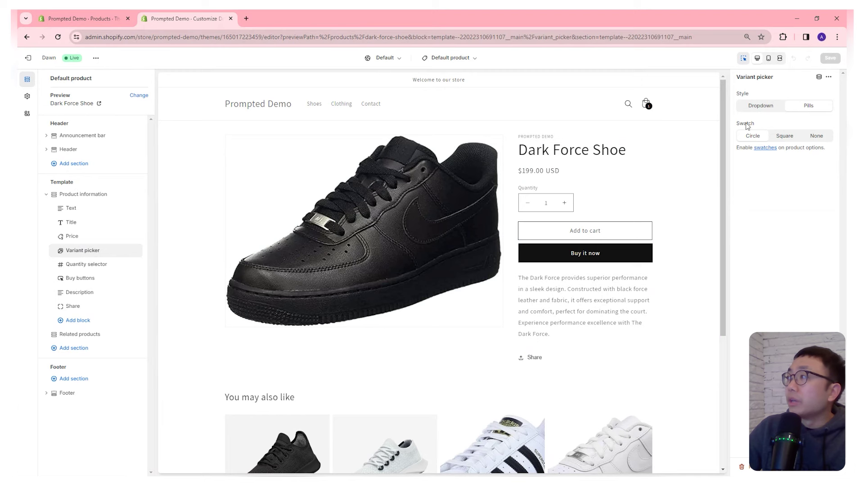
drag(738, 125, 843, 146)
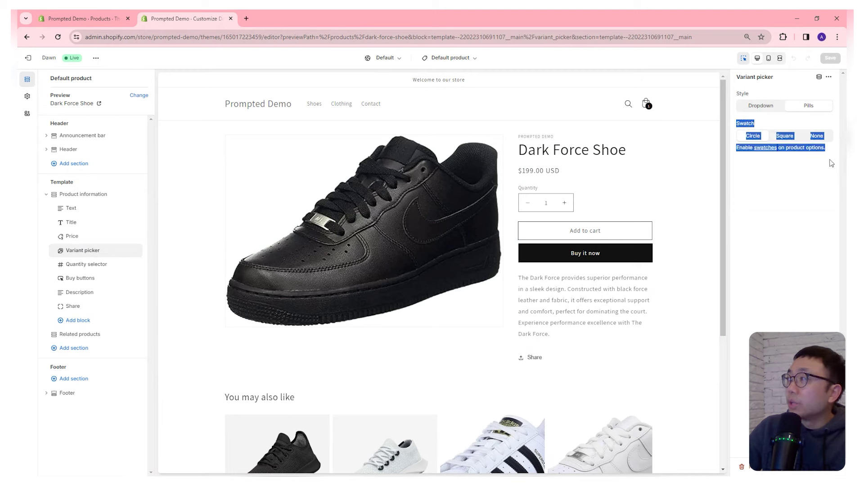
click(813, 192)
click(779, 136)
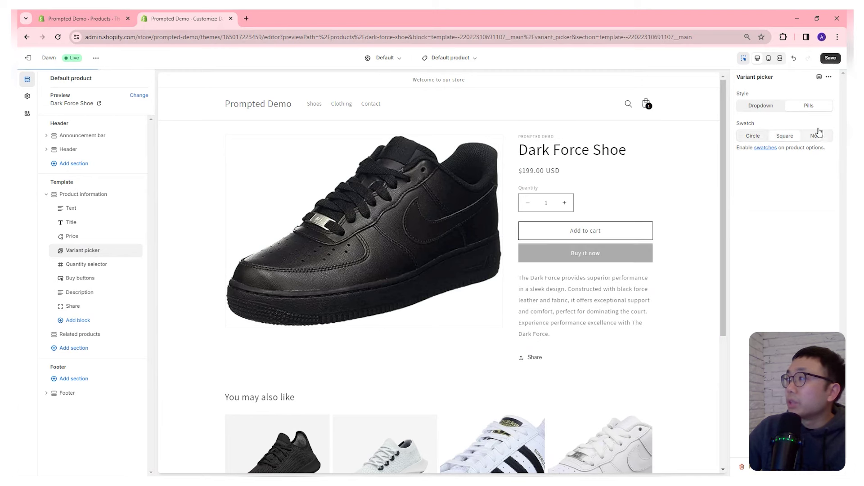
click(816, 135)
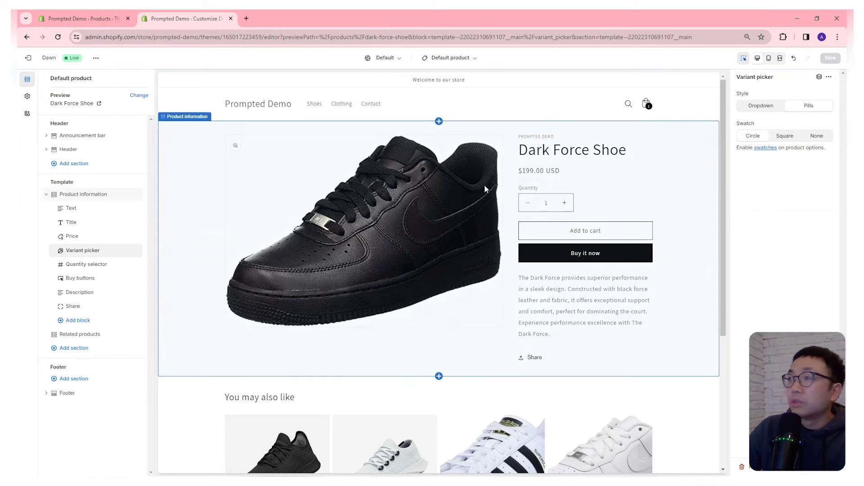
Preview The Prompted Original T-Shirt, cycle Swatch through Square and None, then restore the original setting.
click(135, 96)
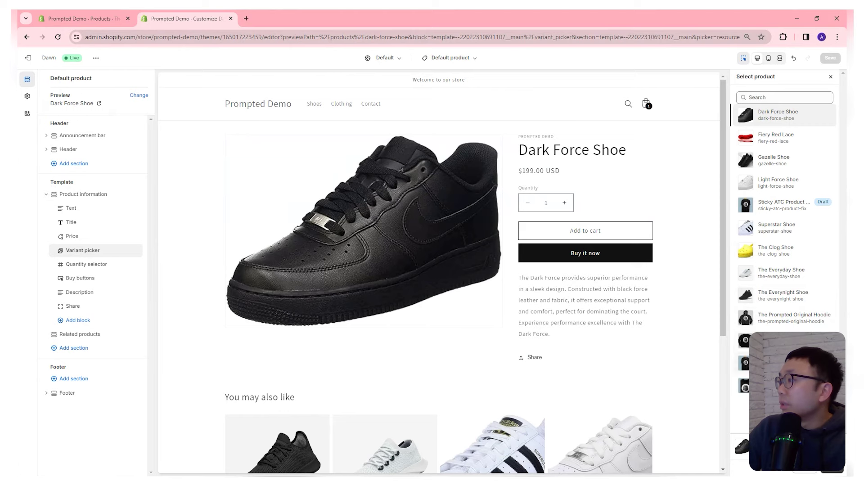
click(791, 251)
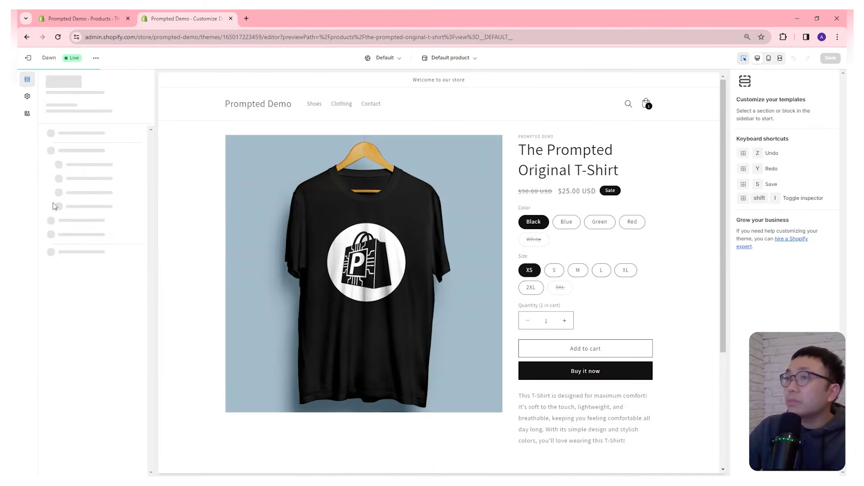
click(90, 250)
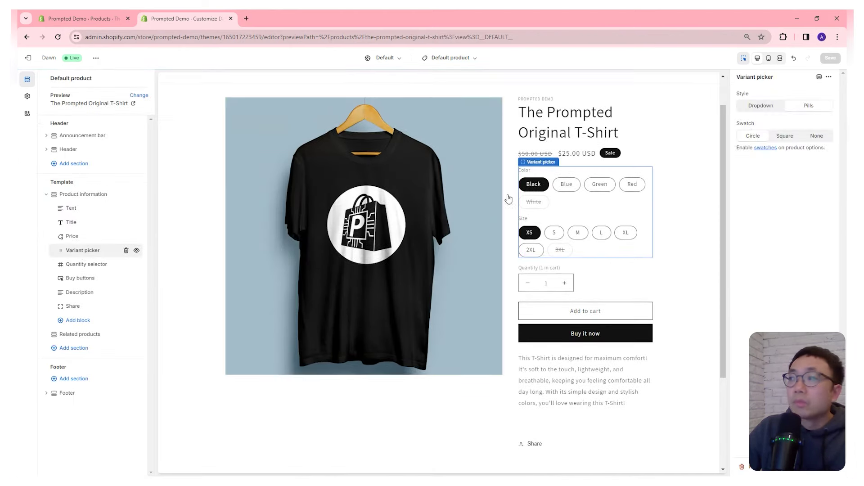
click(785, 137)
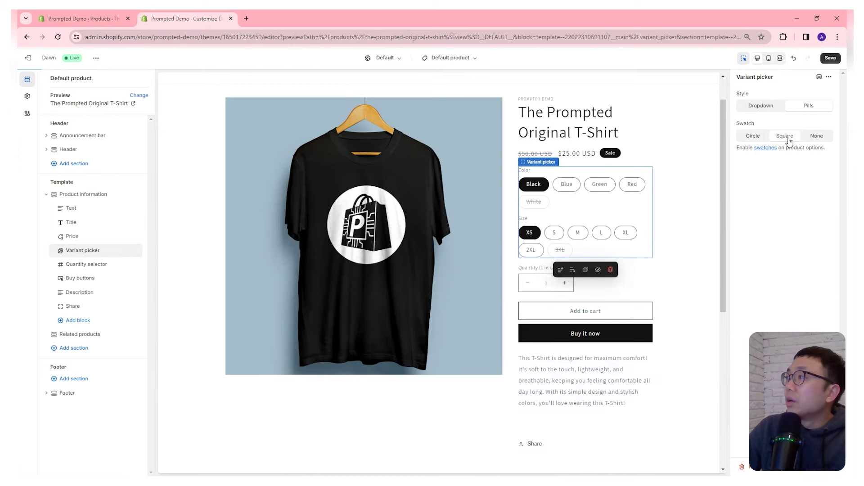
click(816, 136)
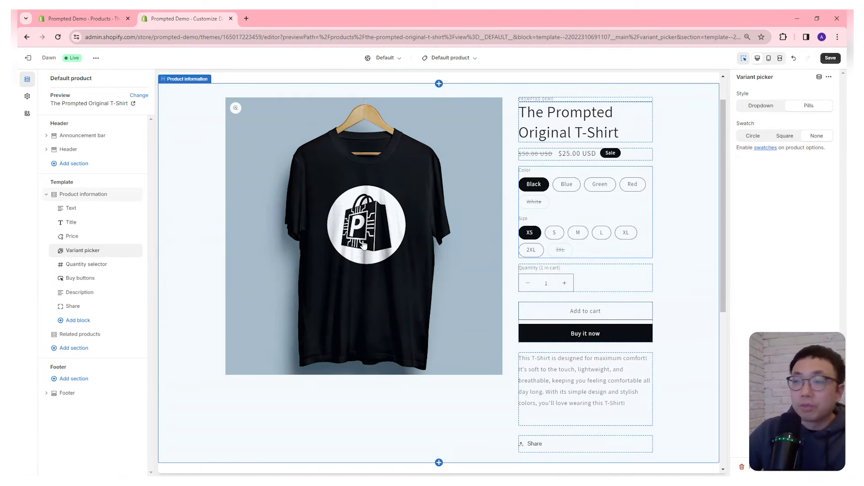
click(774, 139)
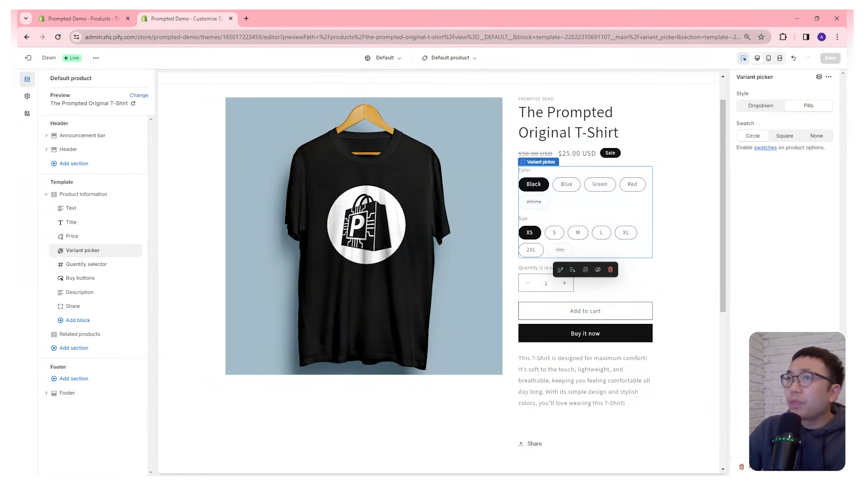
Set the T-Shirt's product category to Clothing, then open the swatches help article from the theme editor.
click(122, 21)
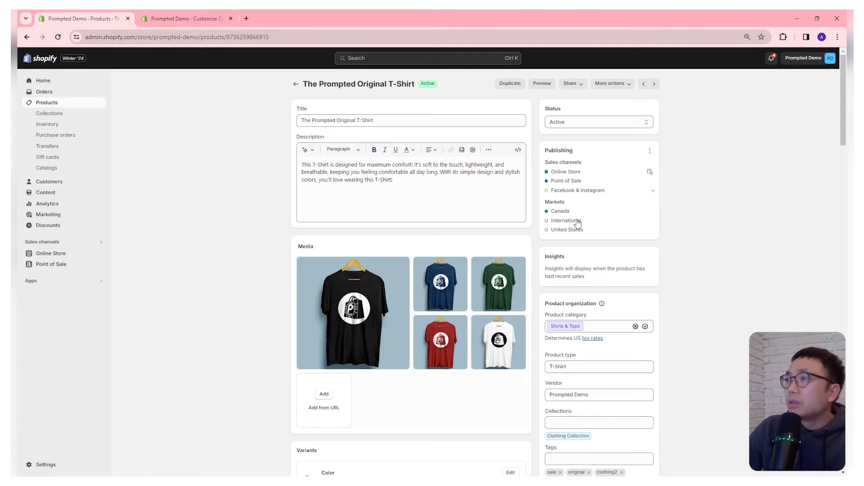
scroll(594, 293, down, 2)
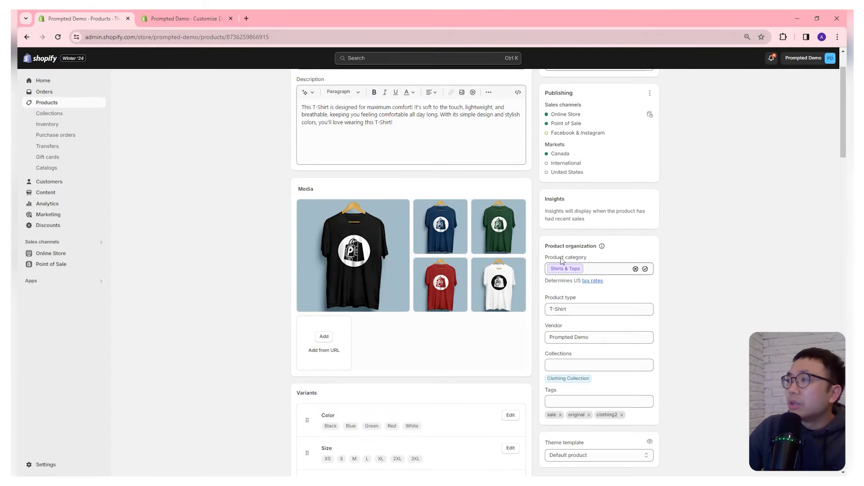
drag(549, 257, 596, 266)
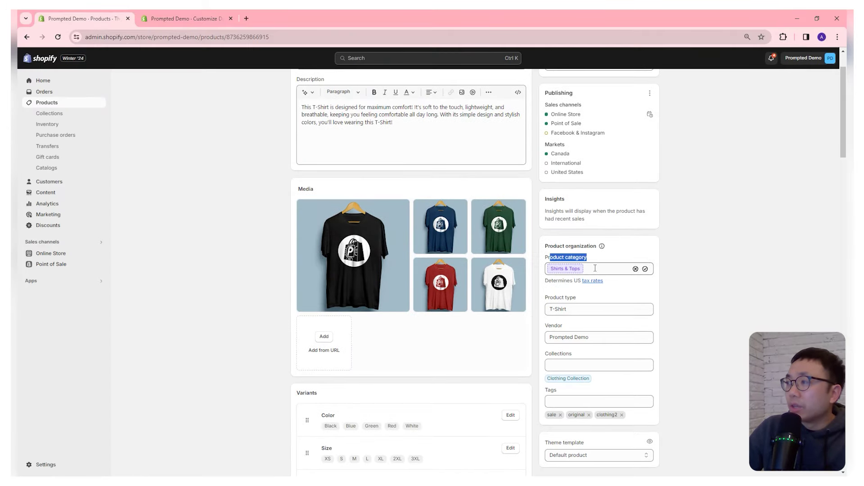
click(595, 268)
text(Cl)
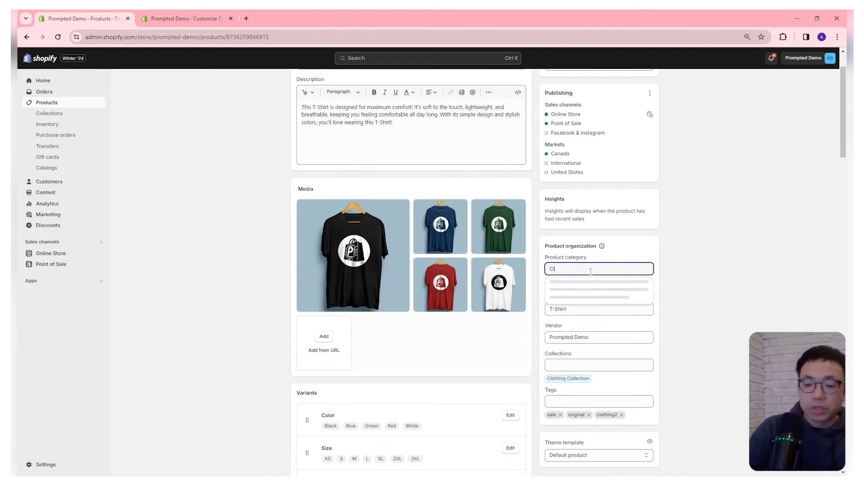
text(othing)
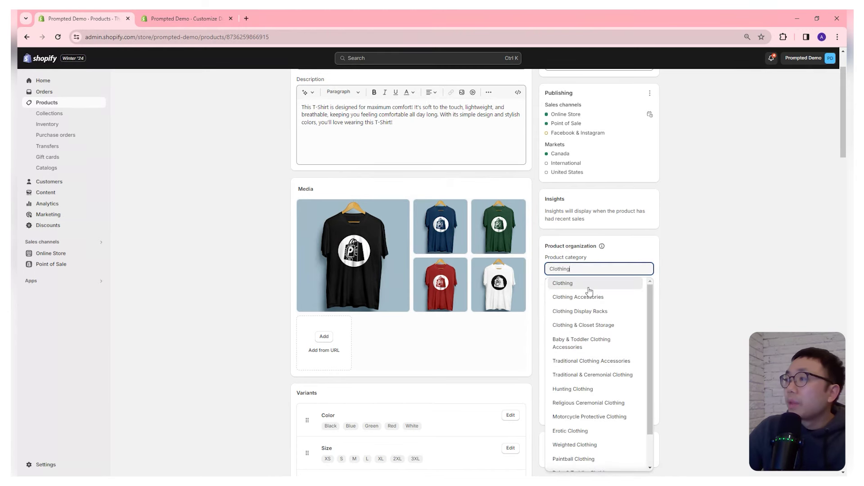
click(674, 281)
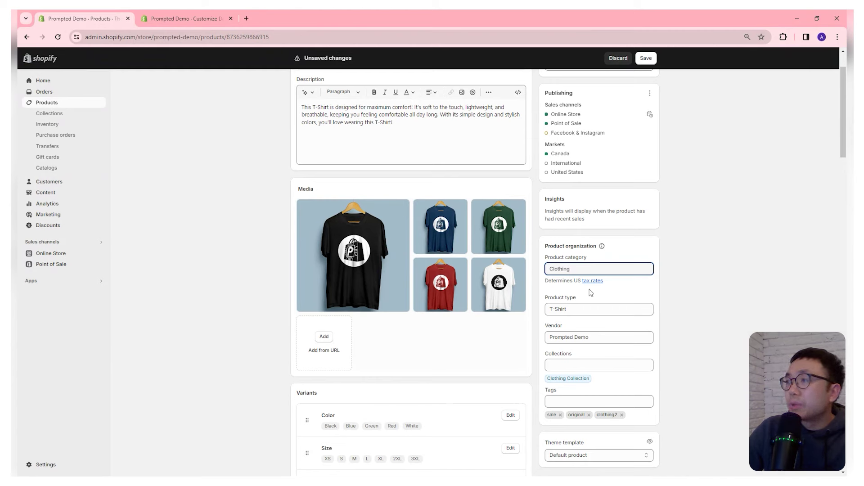
key(ctrl+Tab)
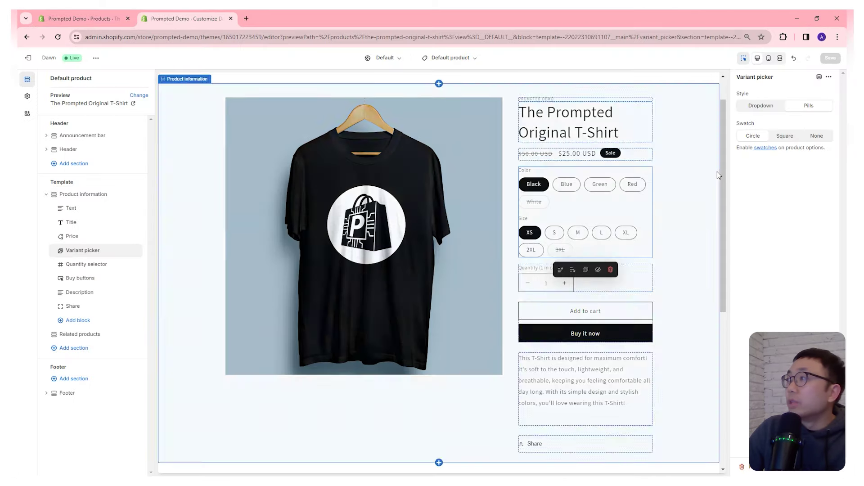
click(765, 147)
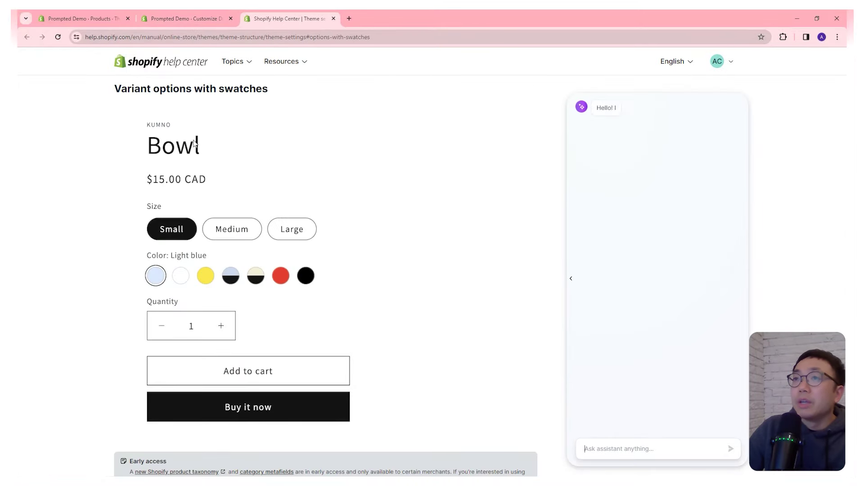
Scroll through the Variant options with swatches article, briefly checking the theme editor.
scroll(253, 189, down, 2)
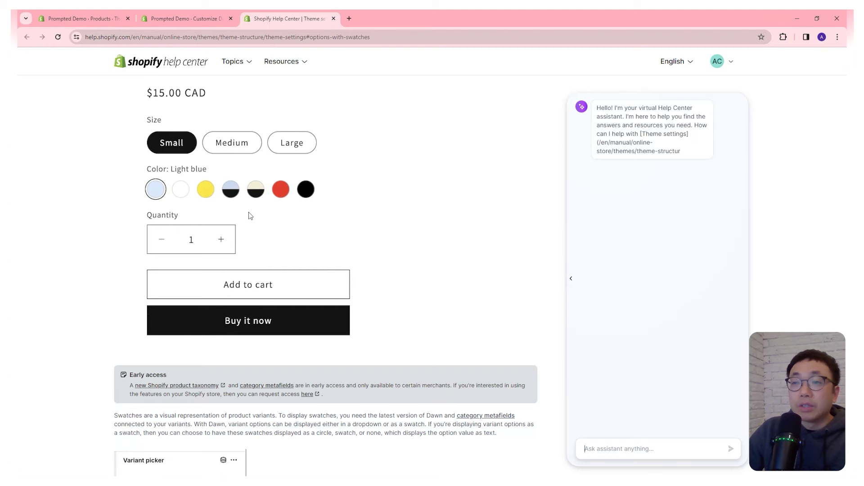
scroll(263, 197, up, 1)
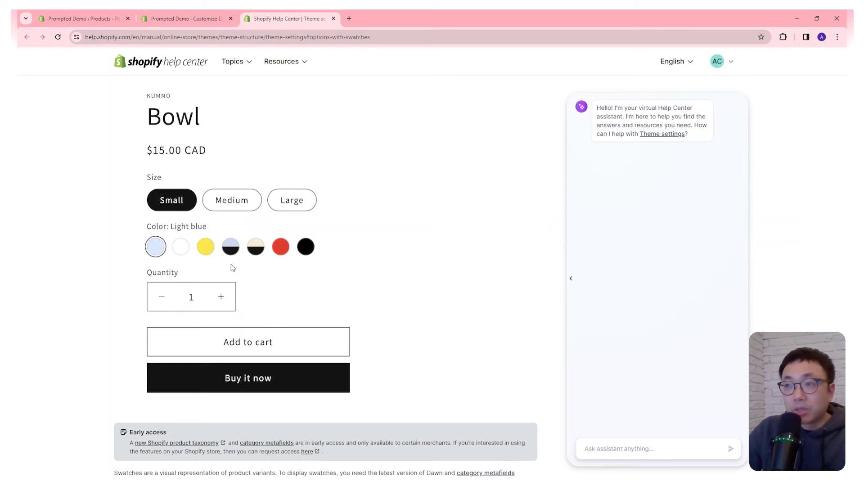
scroll(235, 254, down, 3)
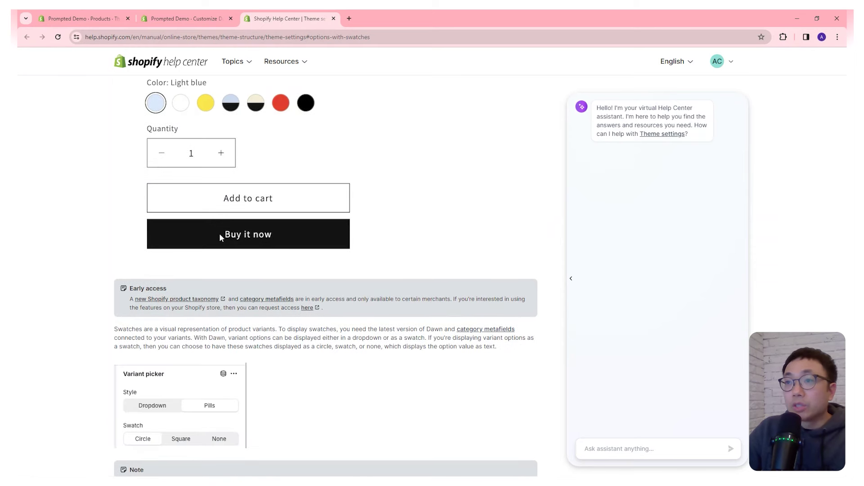
scroll(304, 255, down, 2)
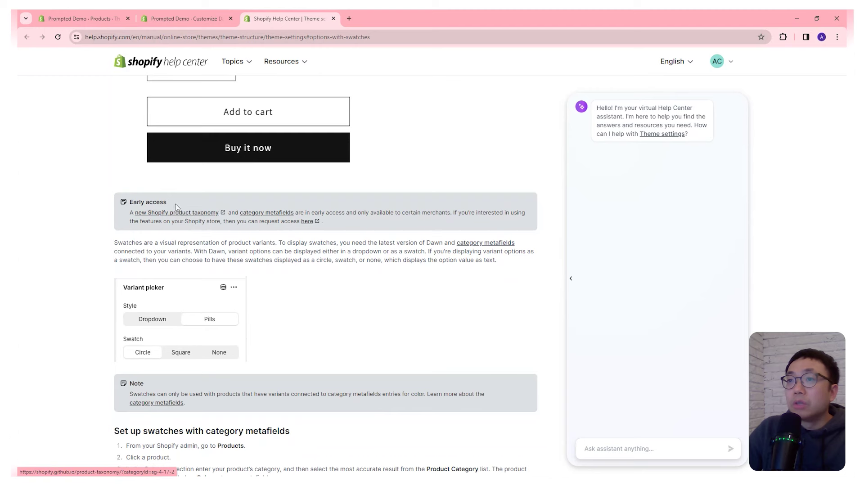
drag(175, 204, 128, 206)
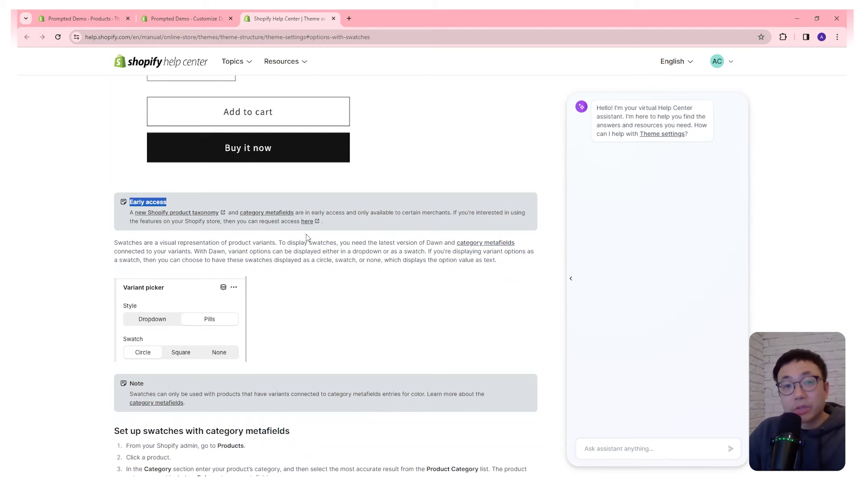
scroll(306, 237, down, 1)
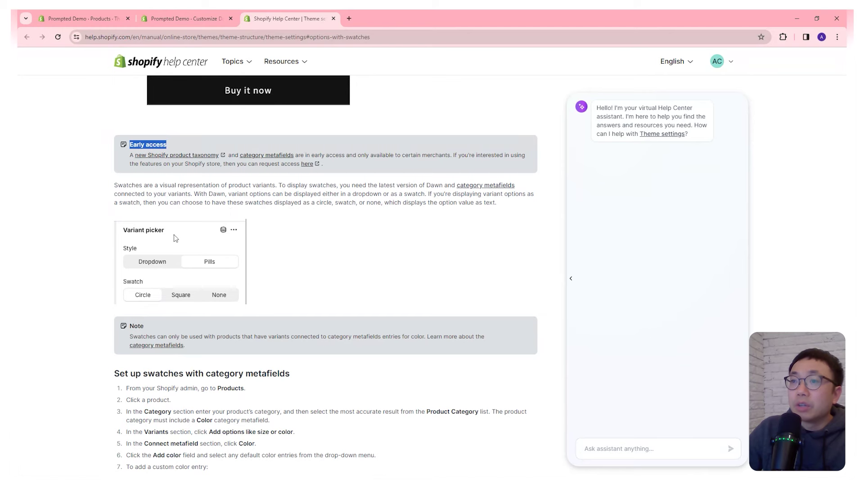
click(167, 20)
click(290, 19)
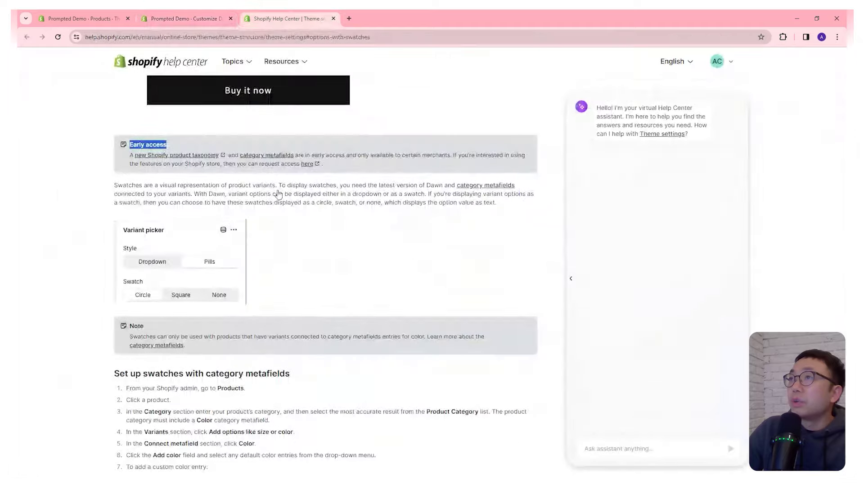
Highlight the steps on choosing a product category and connecting a metafield, then return to the T-Shirt's admin page.
scroll(221, 270, down, 1)
scroll(221, 264, down, 2)
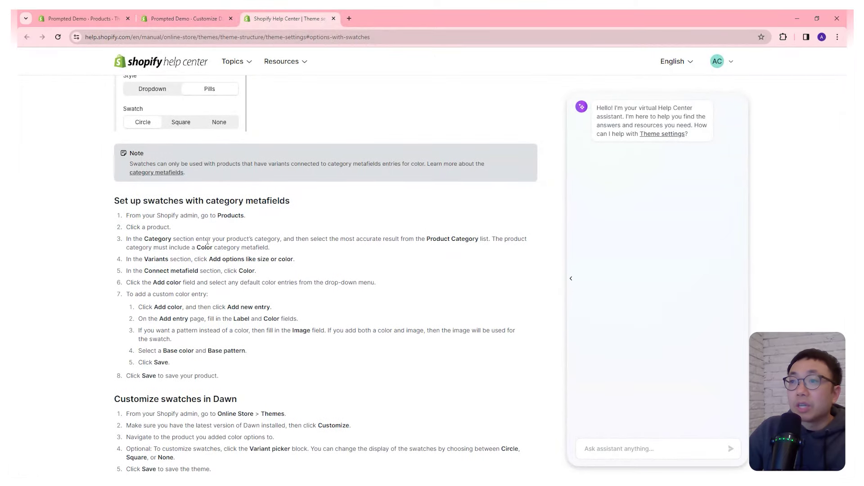
drag(414, 239, 477, 239)
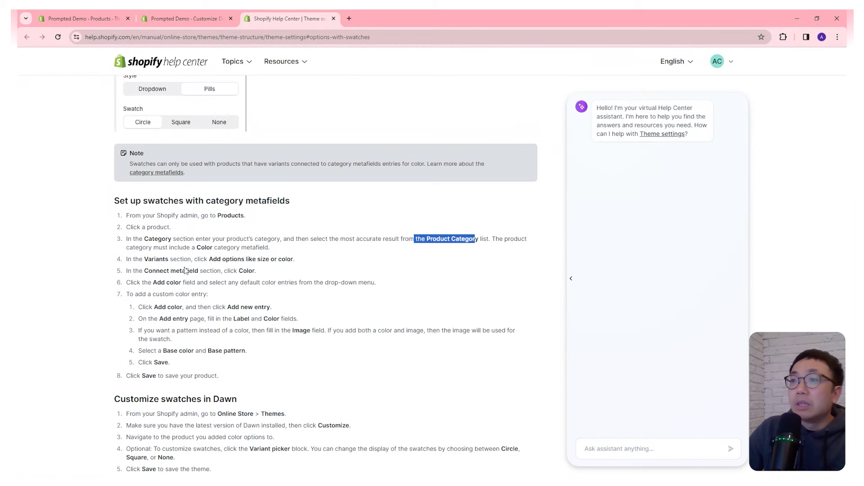
drag(156, 271, 227, 271)
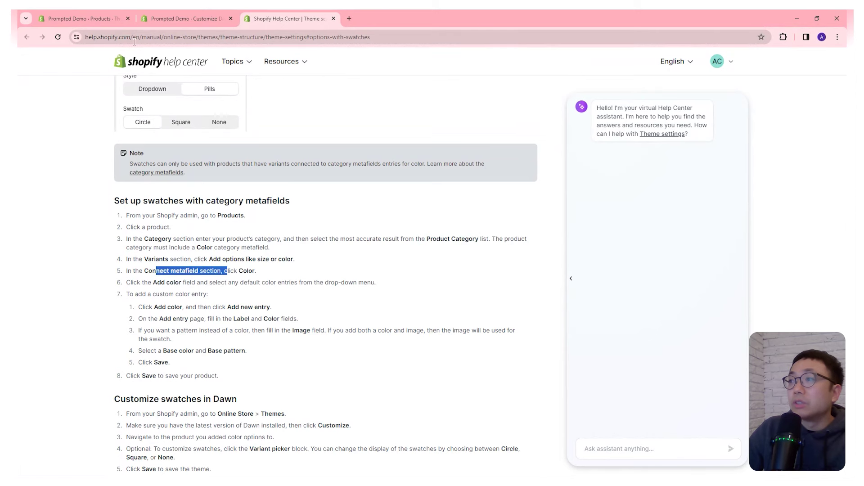
click(87, 18)
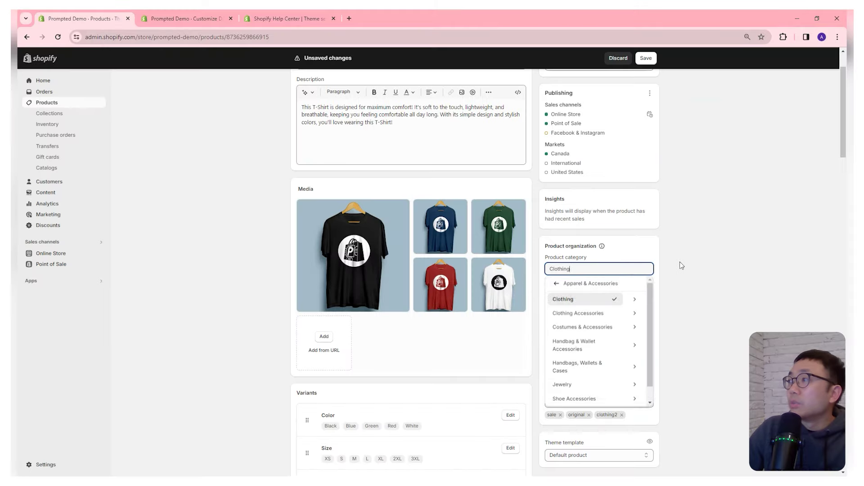
Confirm Clothing in the category dropdown, then go back to the Help Center's category metafields setup steps.
click(604, 301)
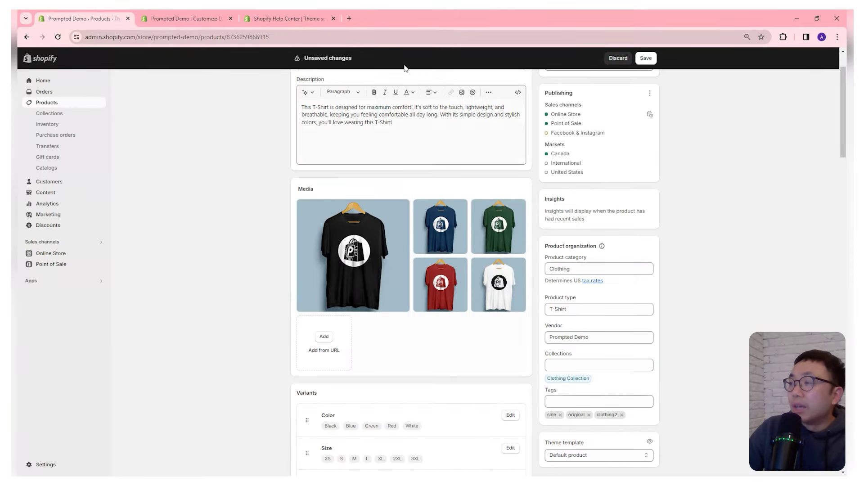
click(288, 18)
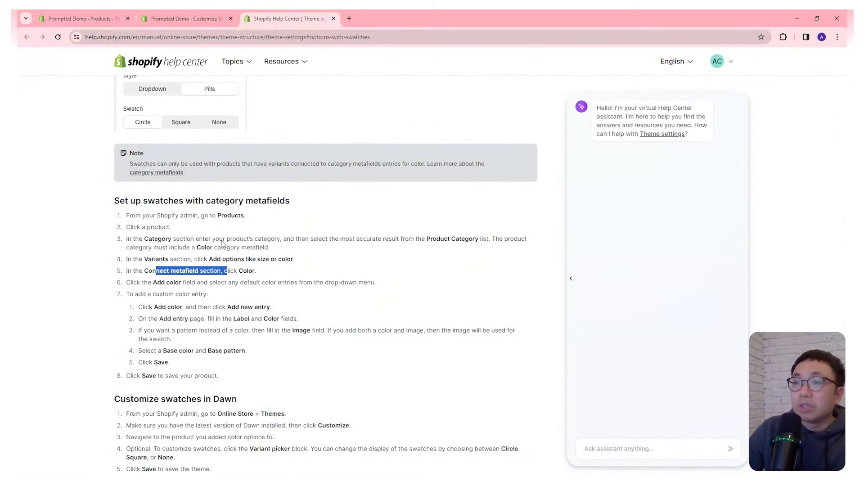
click(94, 20)
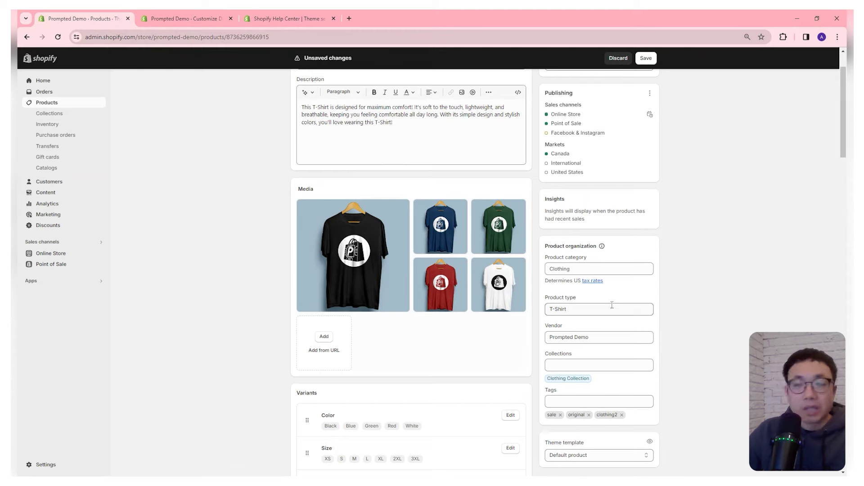
click(291, 20)
scroll(314, 281, down, 1)
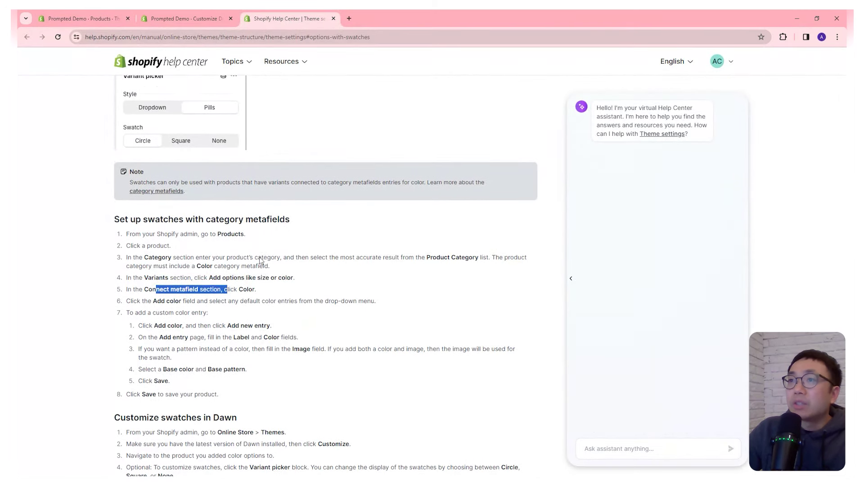
scroll(225, 234, up, 1)
Open the category metafields article in a new tab and highlight the example Bed Sheets category path.
right_click(140, 177)
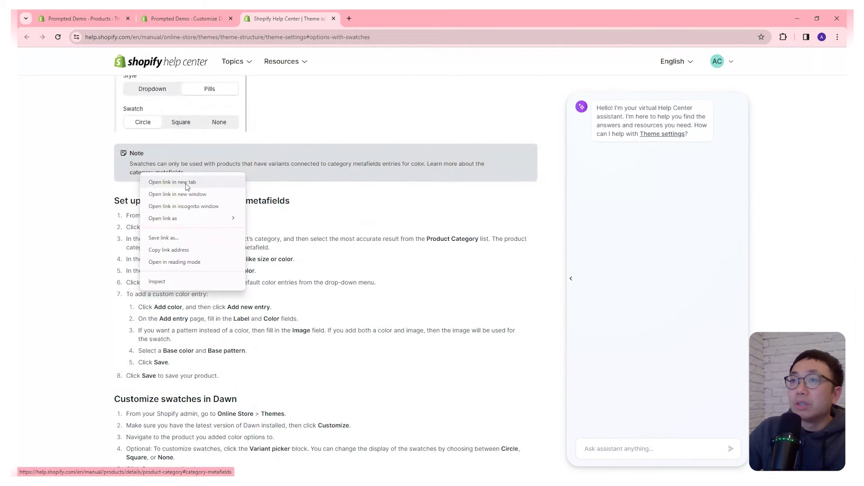
click(160, 182)
click(404, 22)
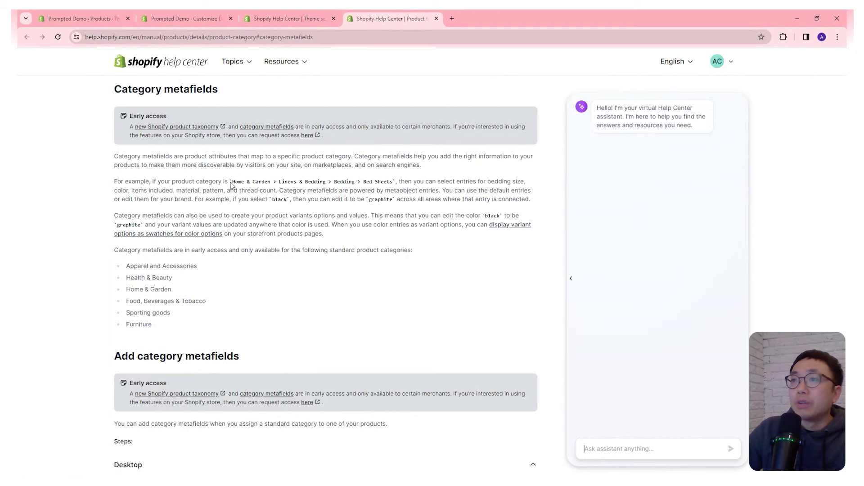
drag(230, 182, 396, 187)
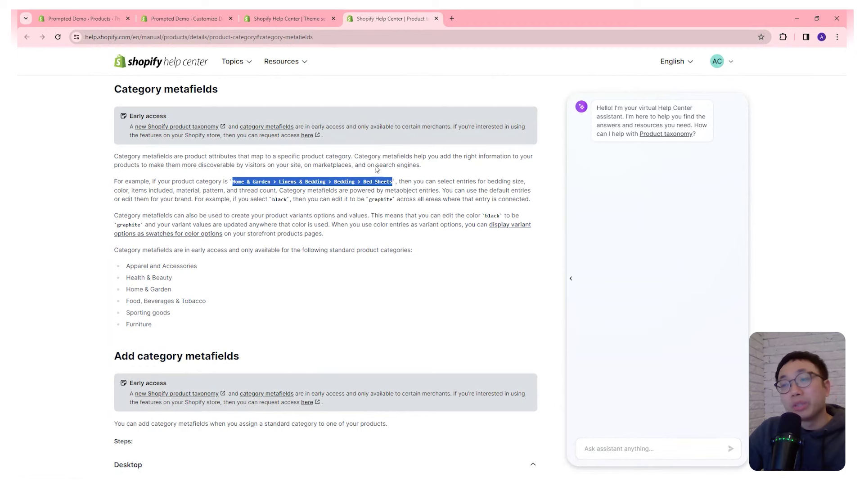
scroll(270, 247, down, 3)
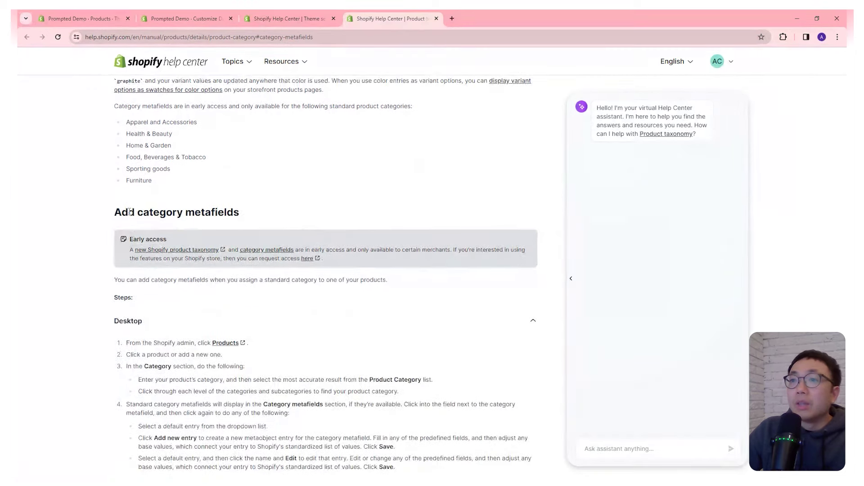
scroll(163, 226, down, 2)
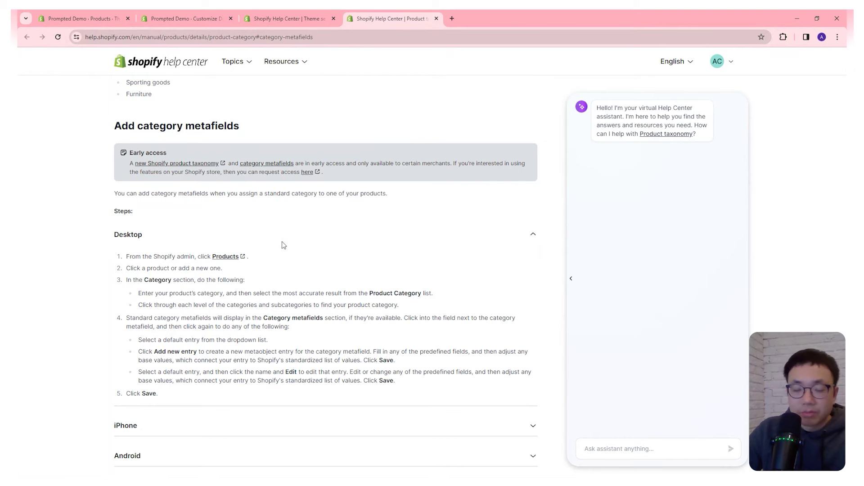
scroll(343, 213, up, 1)
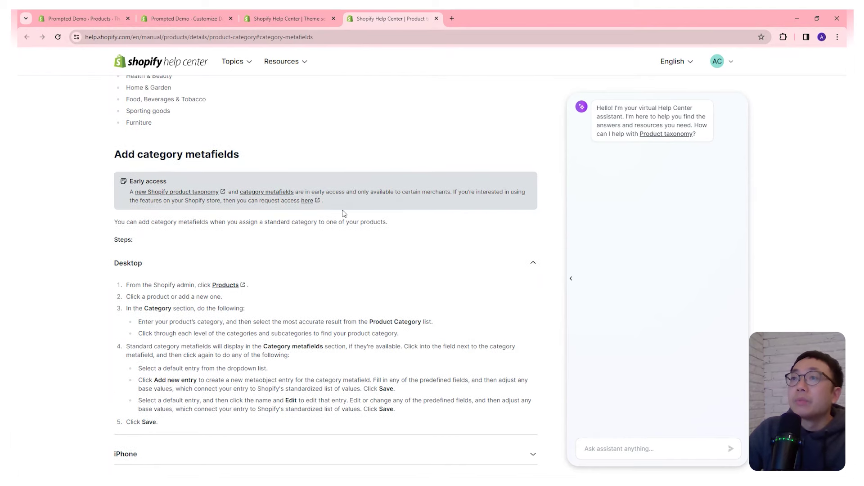
scroll(294, 212, up, 5)
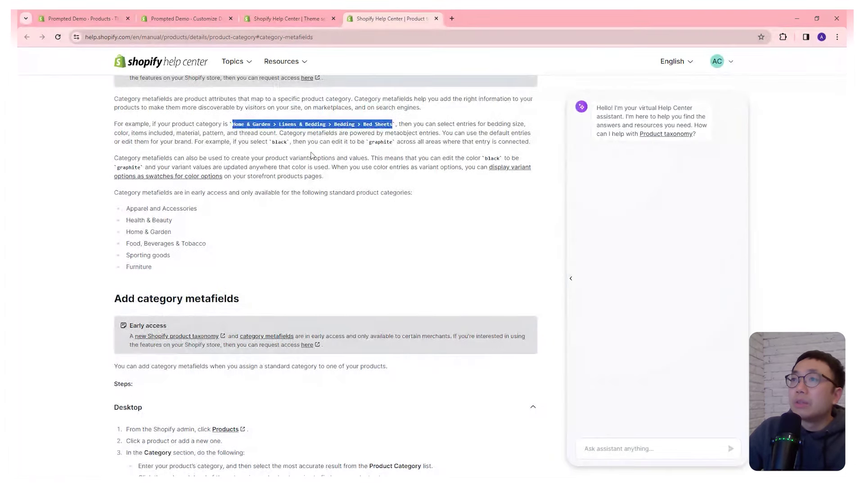
scroll(288, 198, down, 3)
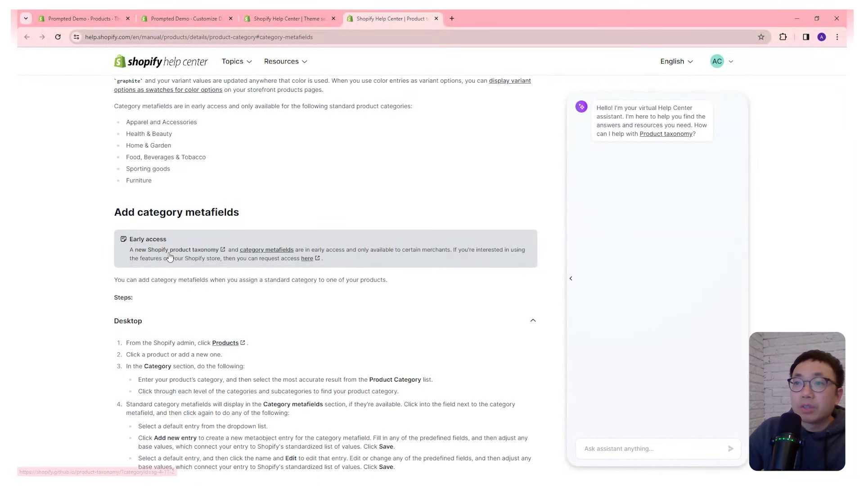
Open the new product taxonomy preview in another tab, then return and reselect the example category path.
click(189, 255)
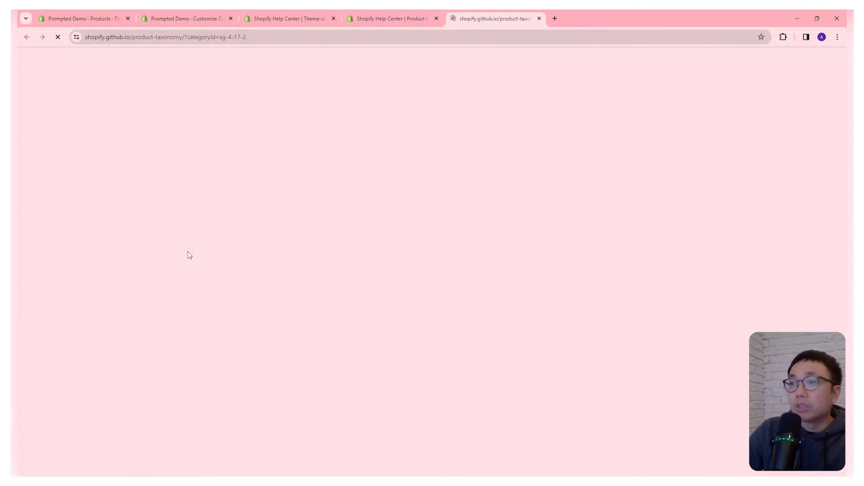
key(ctrl+shift+Tab)
scroll(313, 153, up, 4)
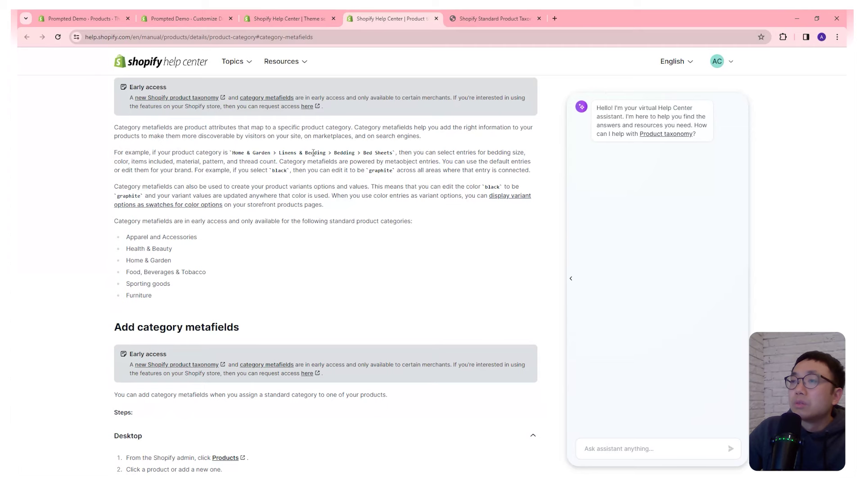
drag(243, 154, 394, 150)
click(237, 160)
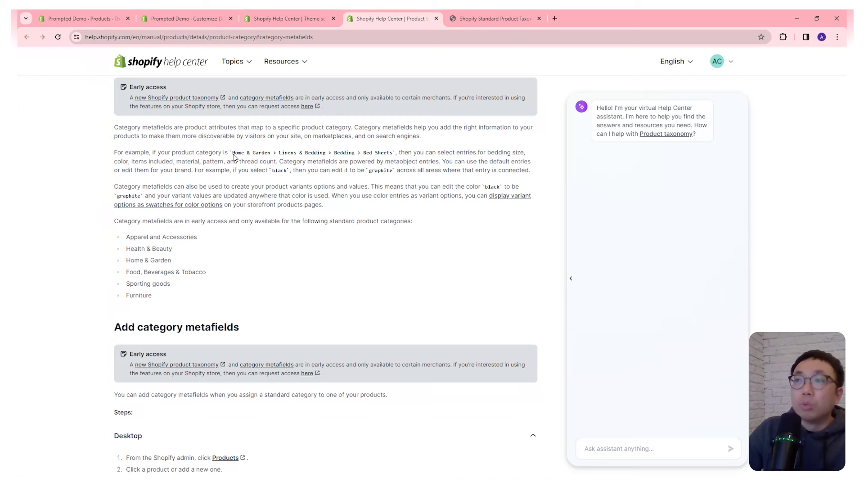
drag(234, 157, 395, 154)
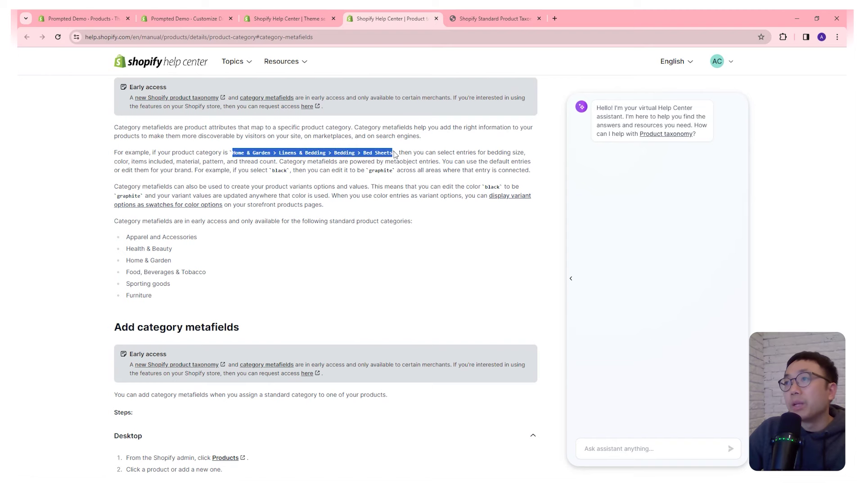
click(227, 155)
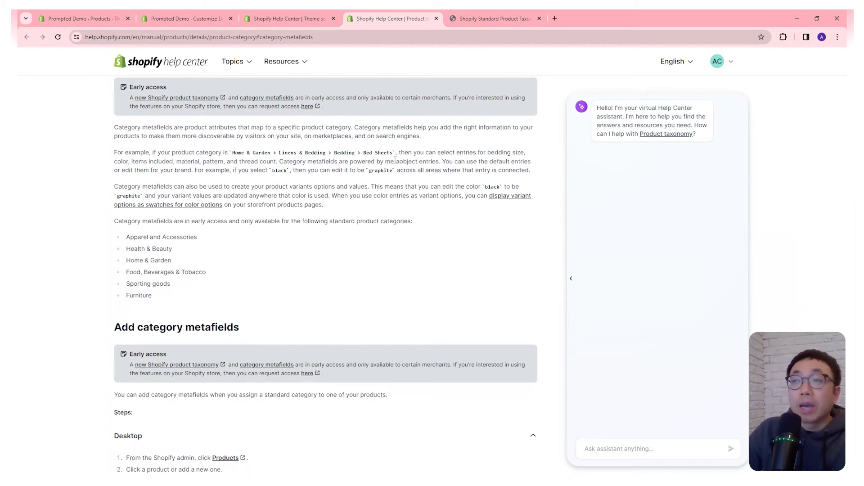
Drill from Apparel & Accessories through Clothing and Clothing Tops to T-Shirts and expand its Color values.
click(485, 23)
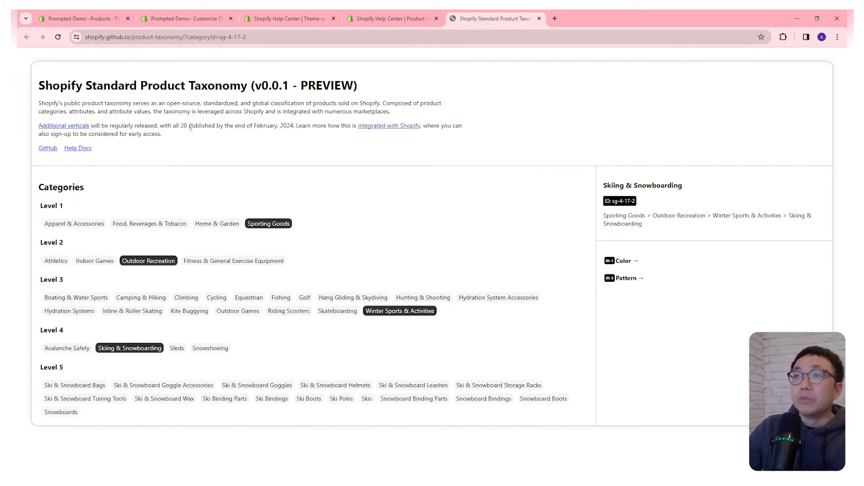
drag(180, 128, 290, 126)
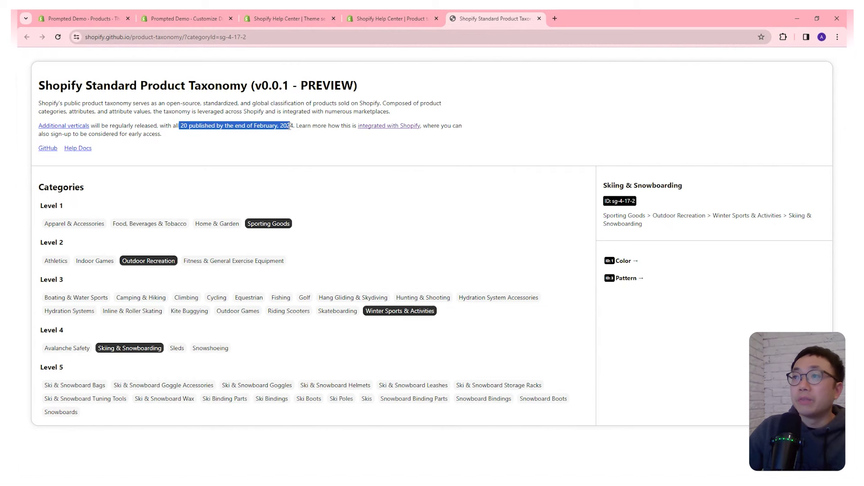
click(260, 155)
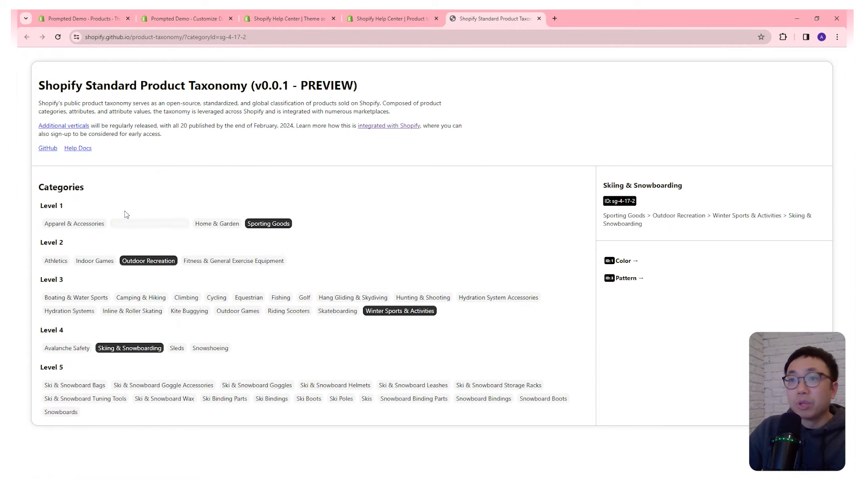
click(87, 225)
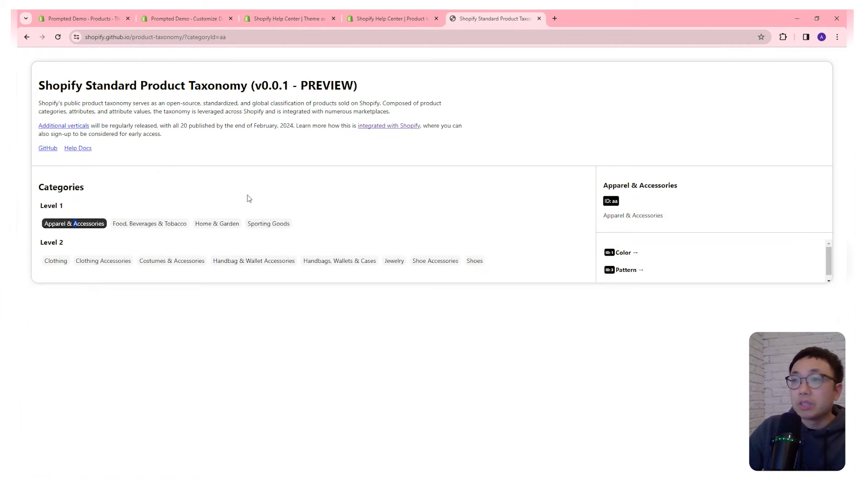
click(53, 262)
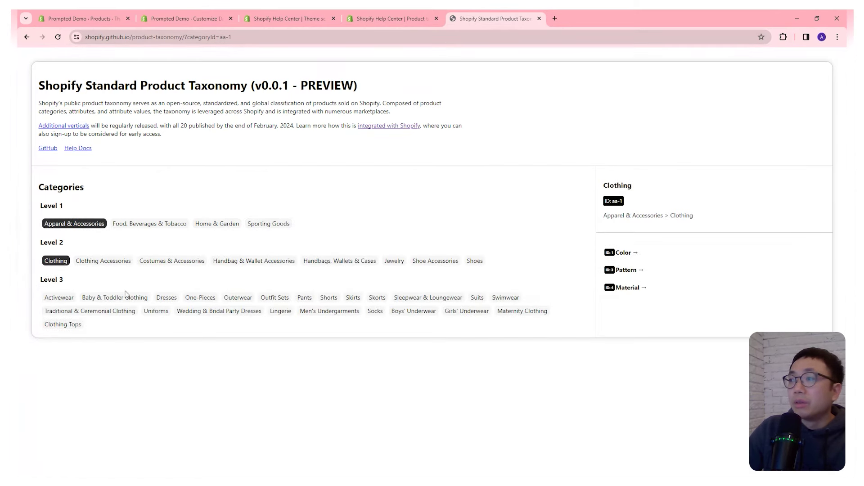
click(75, 325)
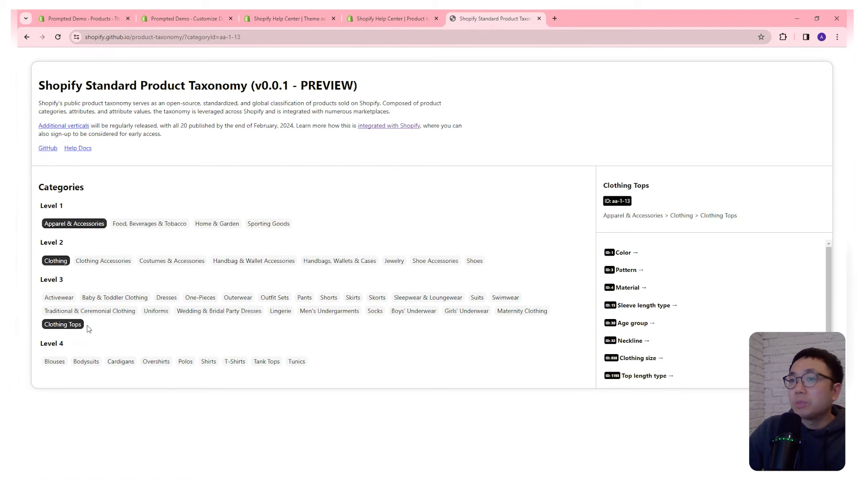
click(242, 364)
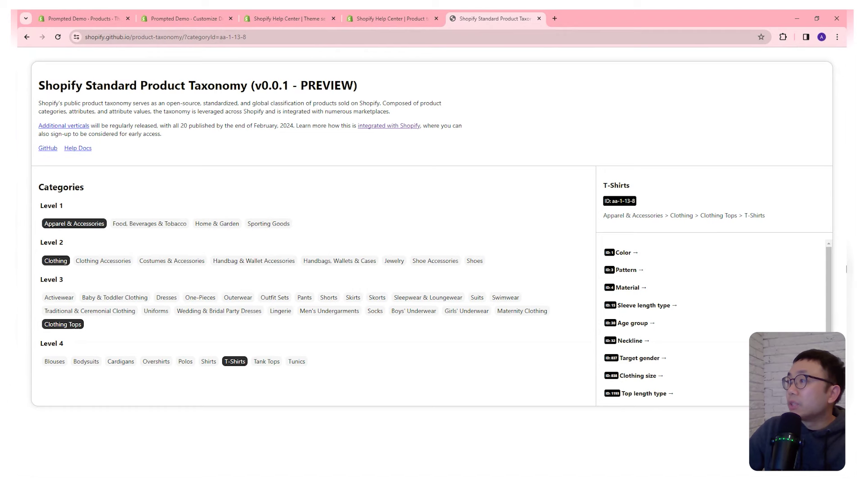
scroll(828, 270, down, 1)
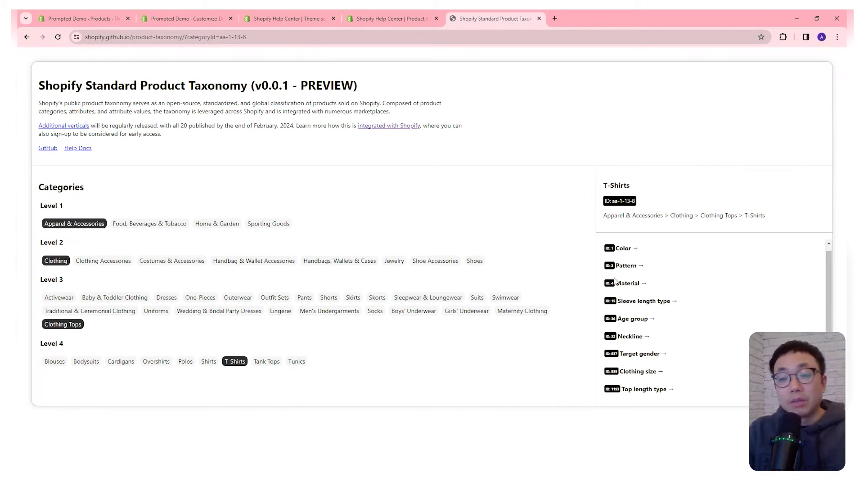
click(624, 248)
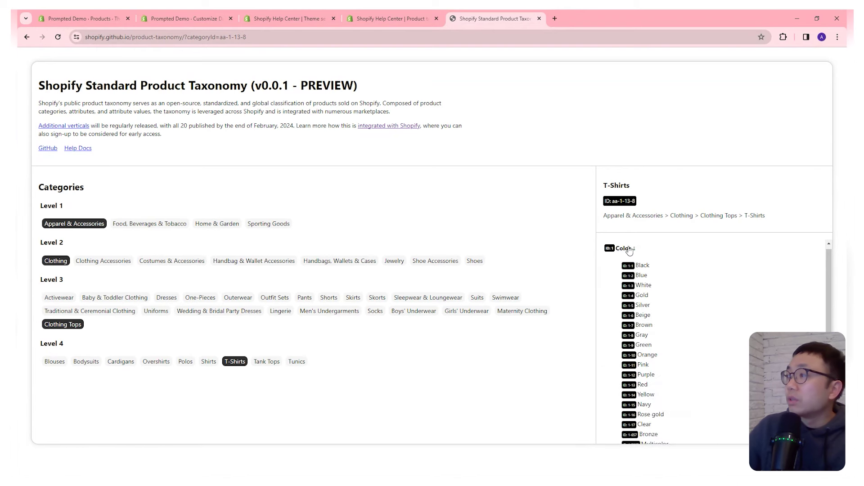
scroll(648, 294, down, 1)
scroll(648, 293, up, 2)
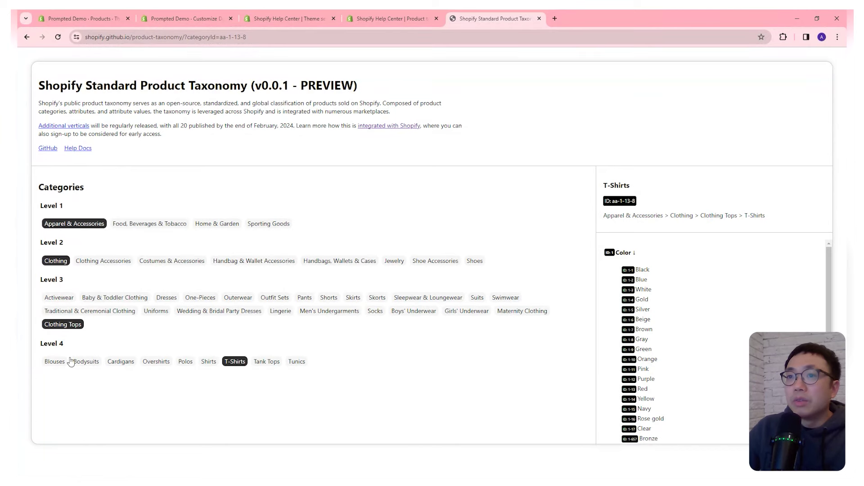
After checking the product admin page, reselect Clothing in the taxonomy and collapse its Color values.
click(79, 22)
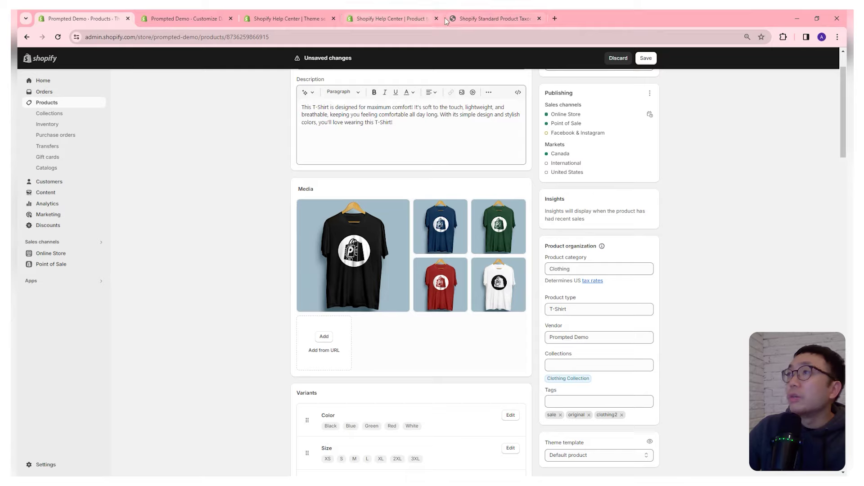
click(467, 20)
click(54, 266)
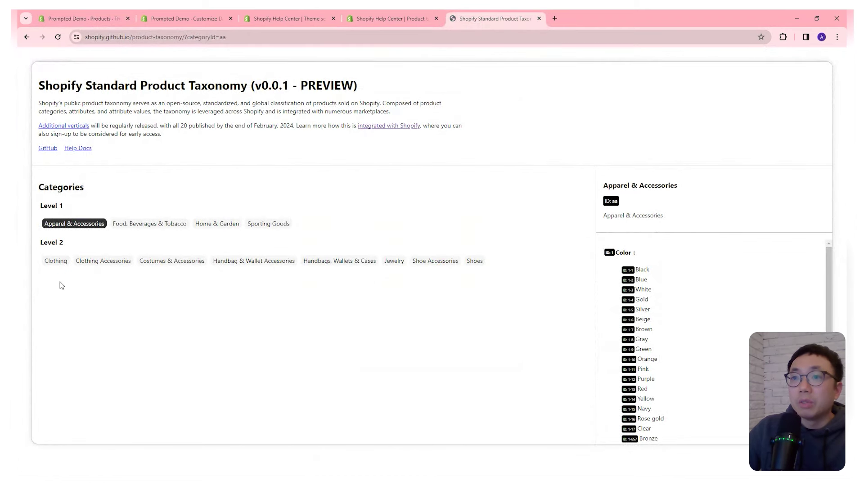
click(57, 263)
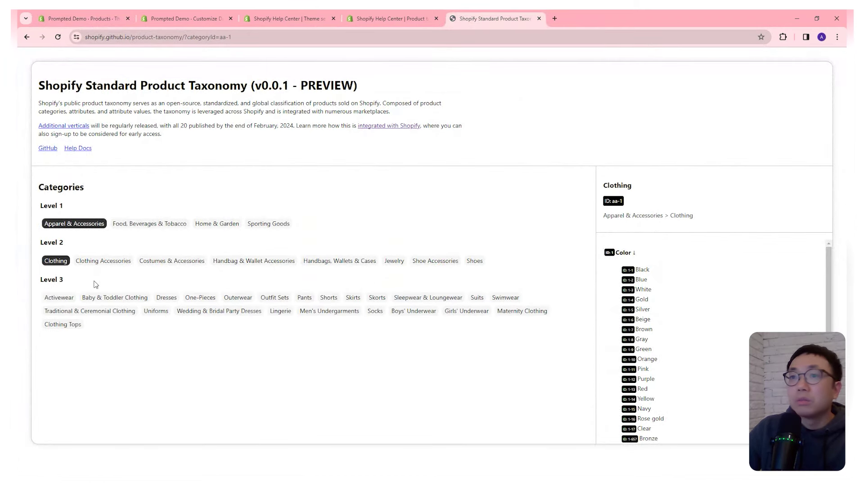
click(621, 254)
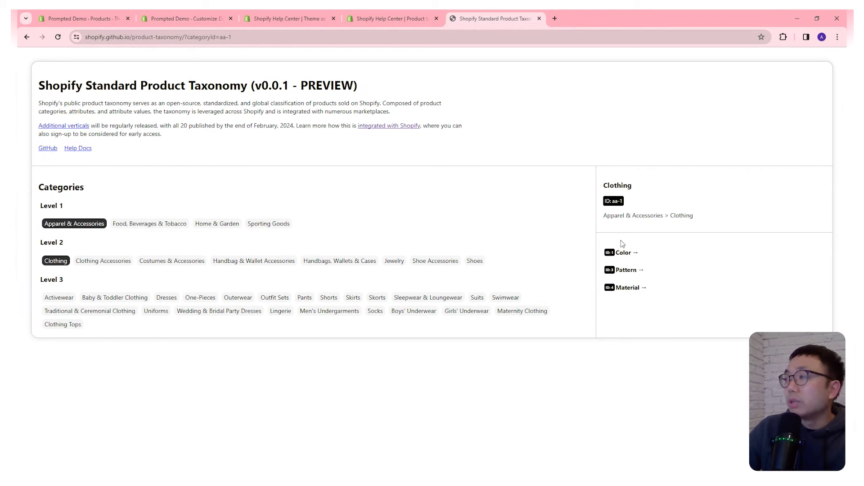
Check the T-shirt's Color variant option in admin, then return to the Category metafields help article.
click(85, 23)
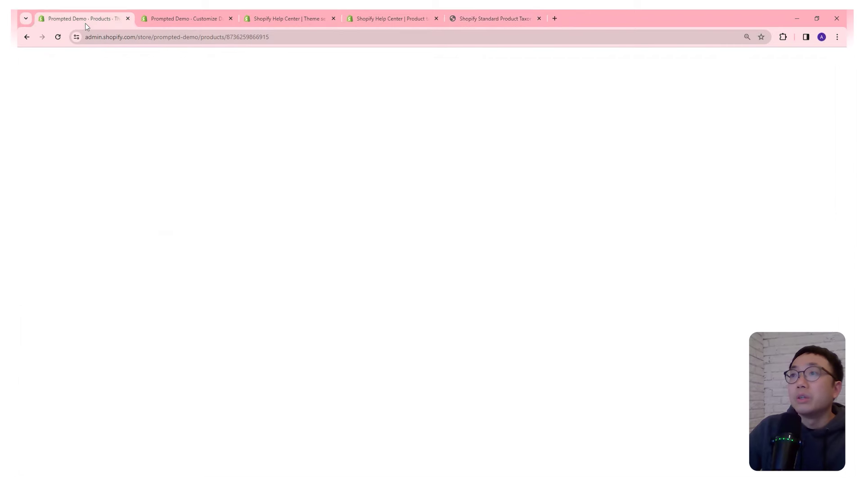
scroll(406, 223, down, 4)
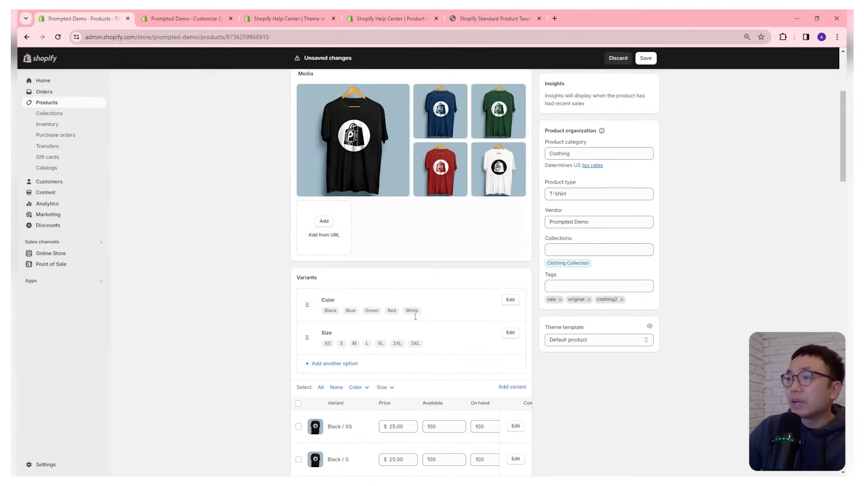
drag(321, 300, 330, 302)
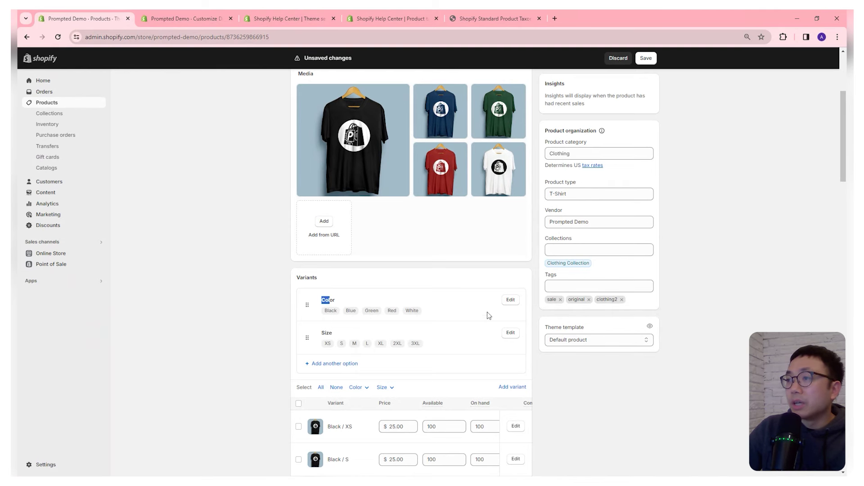
scroll(488, 315, up, 1)
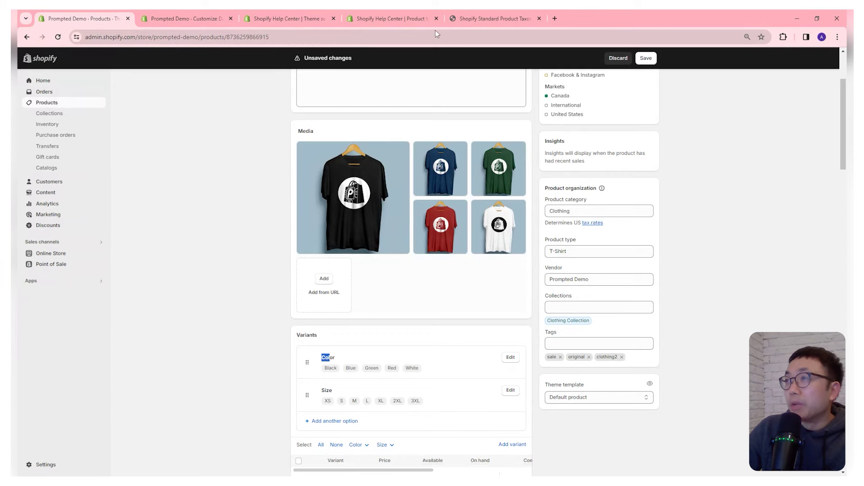
click(390, 20)
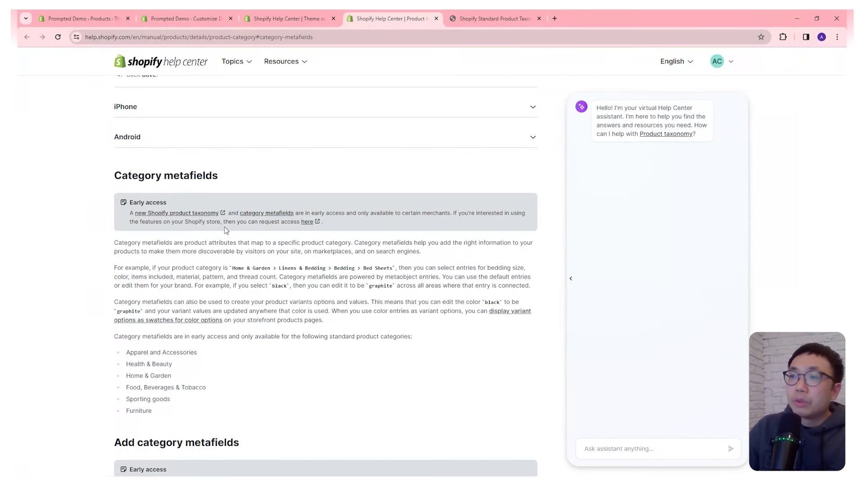
Highlight the Early access note and follow its 'here' link to the Winter '24 Editions page.
drag(219, 224, 309, 228)
click(308, 225)
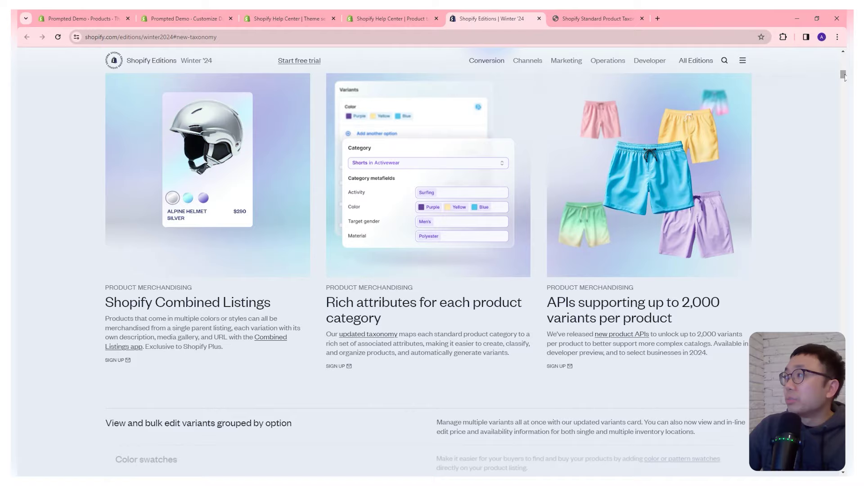
scroll(731, 163, down, 6)
scroll(730, 191, down, 3)
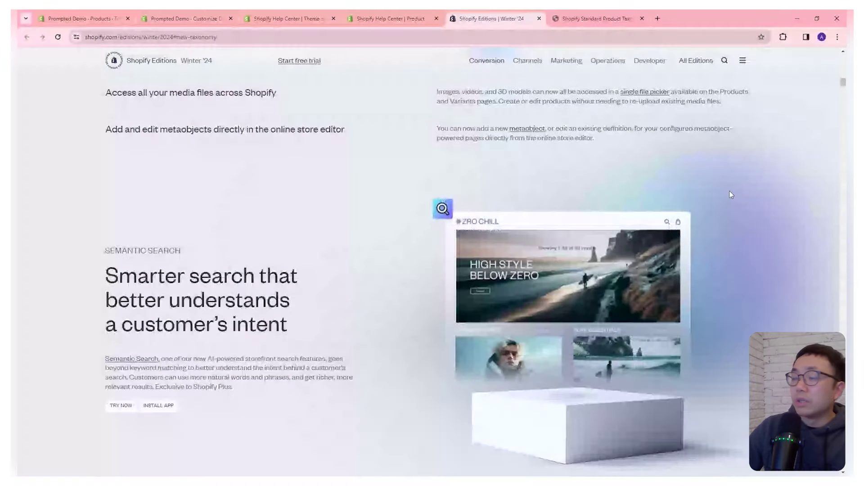
scroll(728, 201, down, 3)
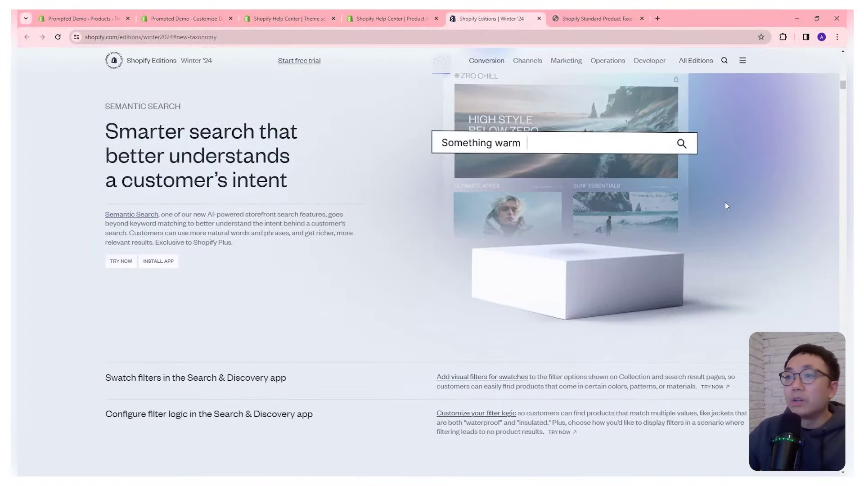
scroll(679, 259, down, 2)
scroll(641, 256, down, 3)
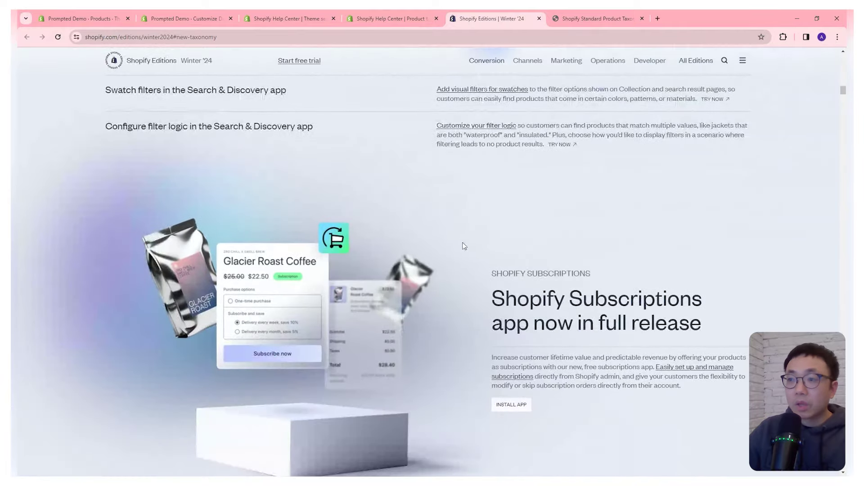
scroll(467, 249, up, 4)
scroll(467, 248, up, 5)
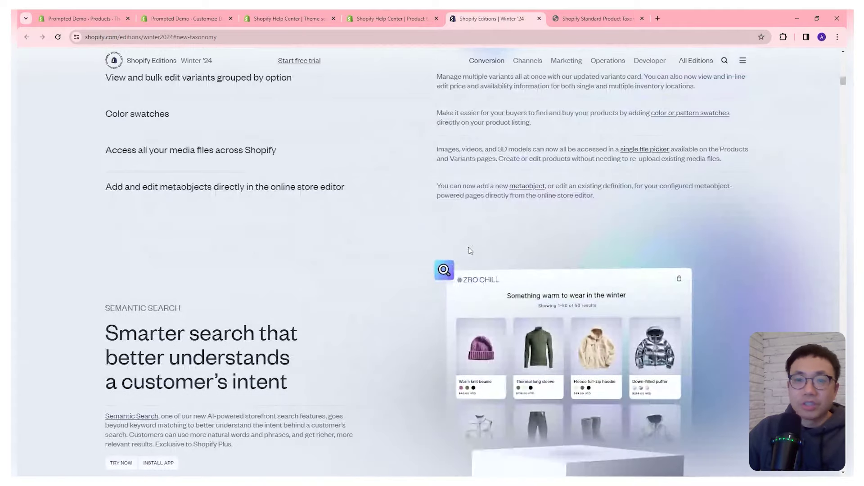
scroll(468, 247, up, 3)
scroll(469, 247, up, 5)
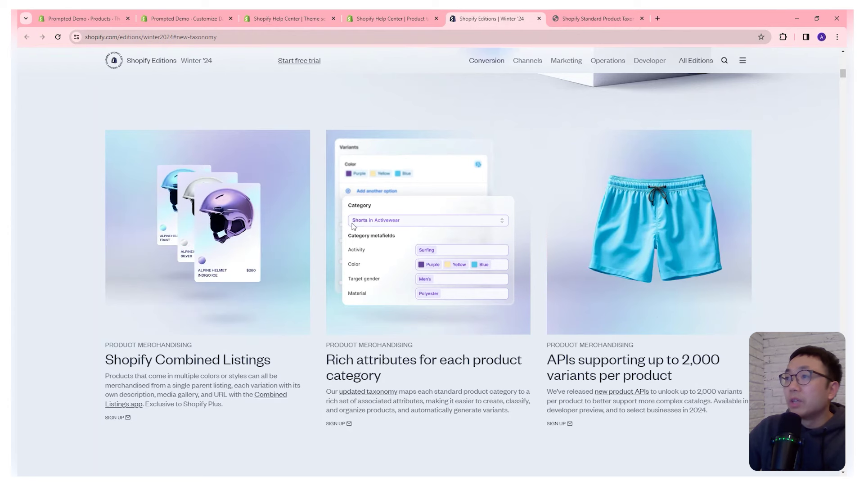
click(96, 19)
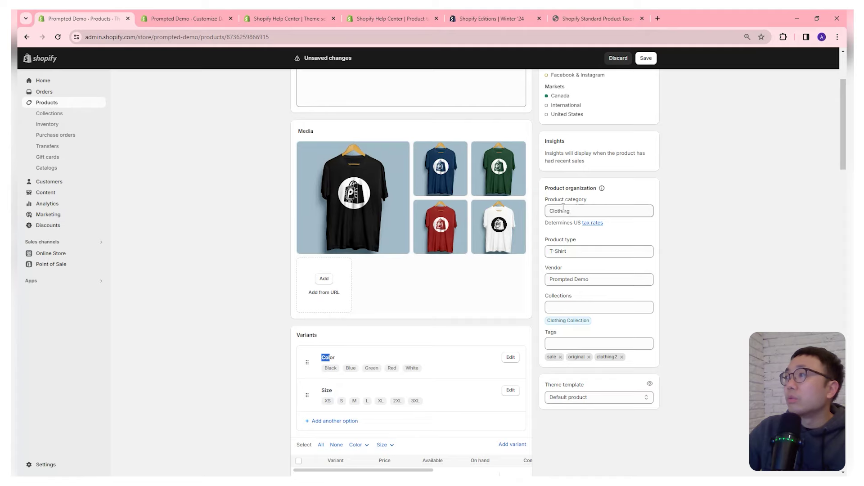
click(474, 18)
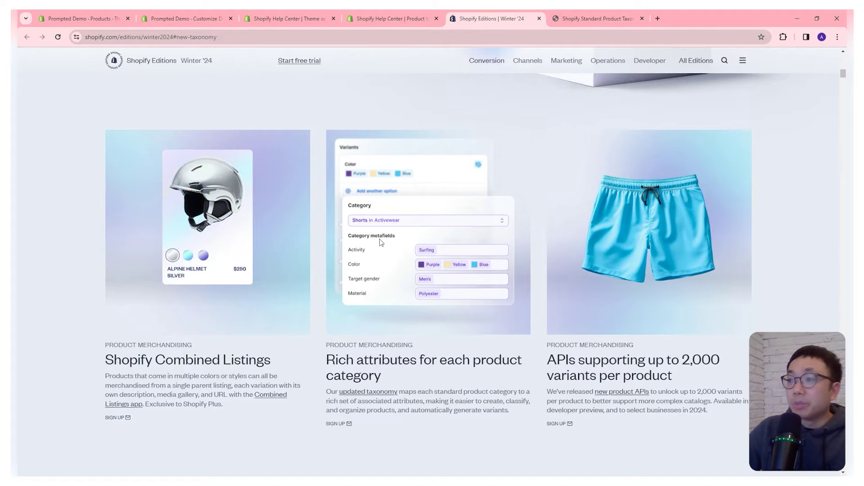
scroll(439, 242, down, 9)
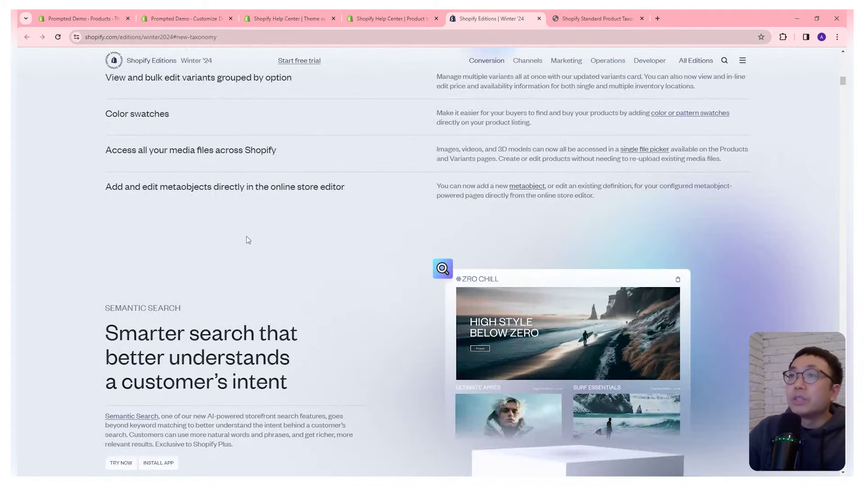
scroll(248, 240, down, 6)
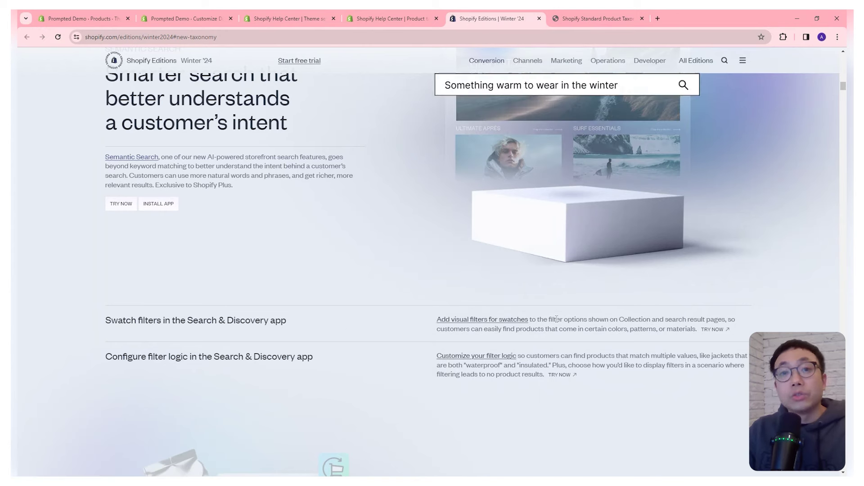
click(203, 19)
Preview the Clothing collection and show its Product grid settings (16 per page, 4 columns).
scroll(288, 84, up, 1)
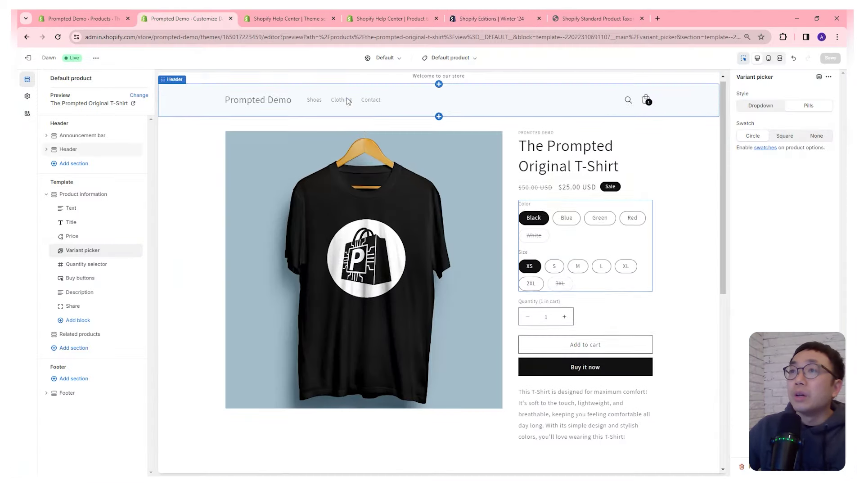
click(338, 108)
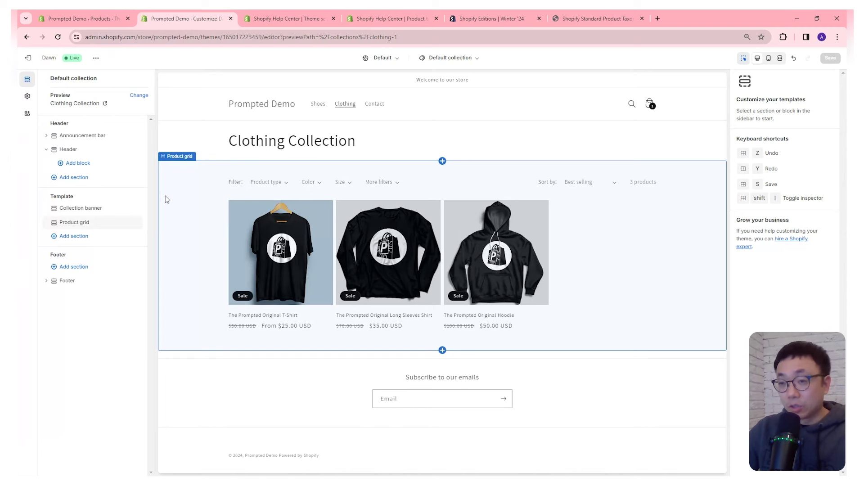
click(335, 189)
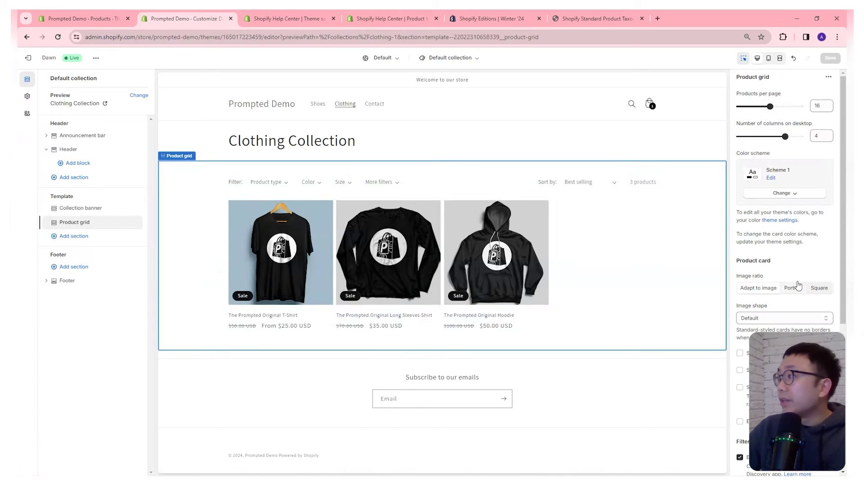
Set Desktop filter layout to Vertical, expand the Color filter, then return to Winter '24 Editions.
scroll(798, 284, down, 2)
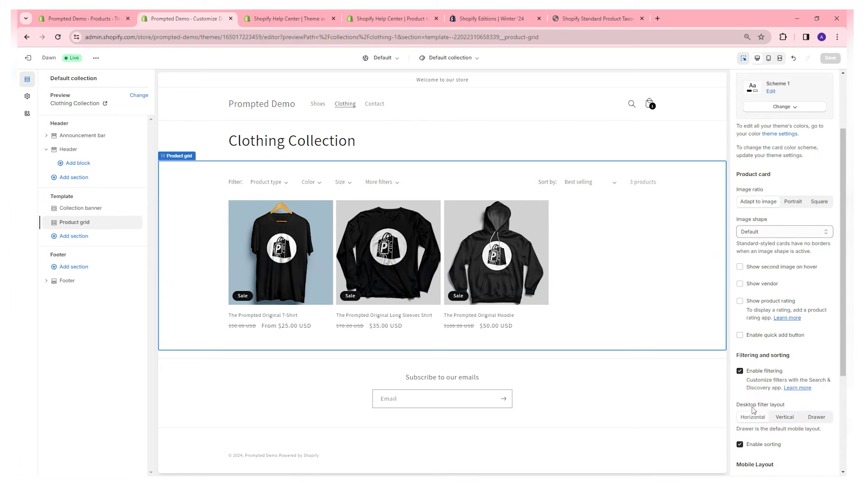
click(780, 425)
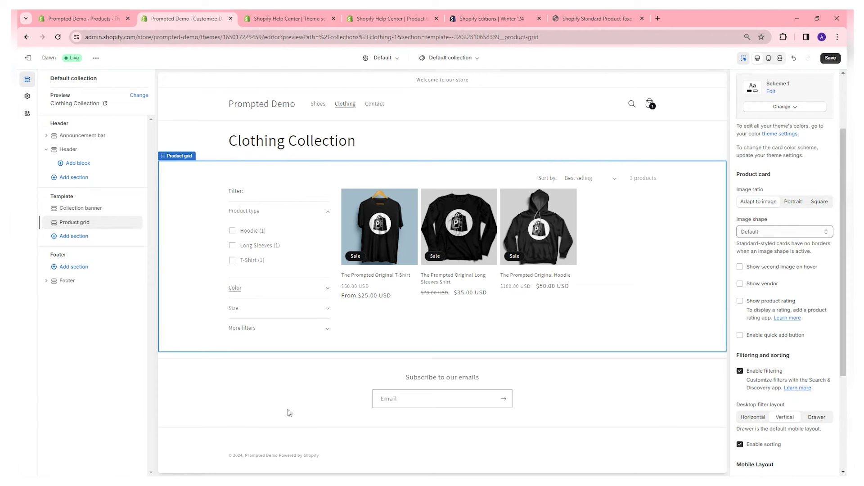
click(276, 296)
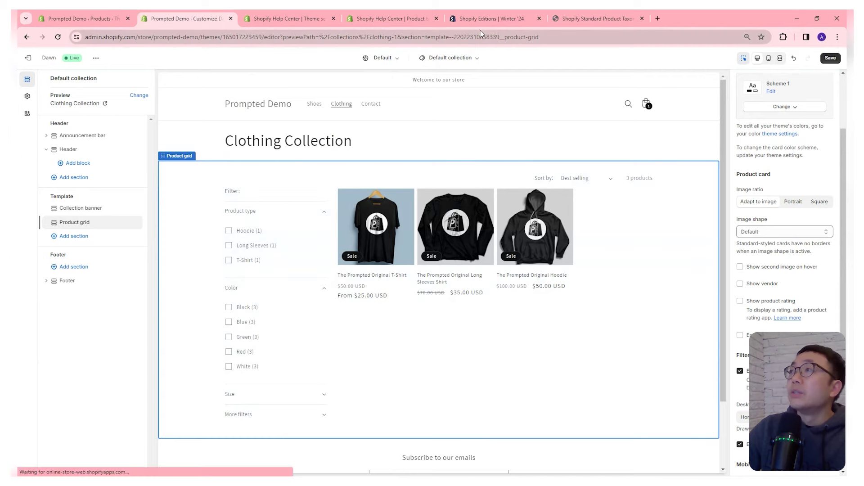
click(495, 18)
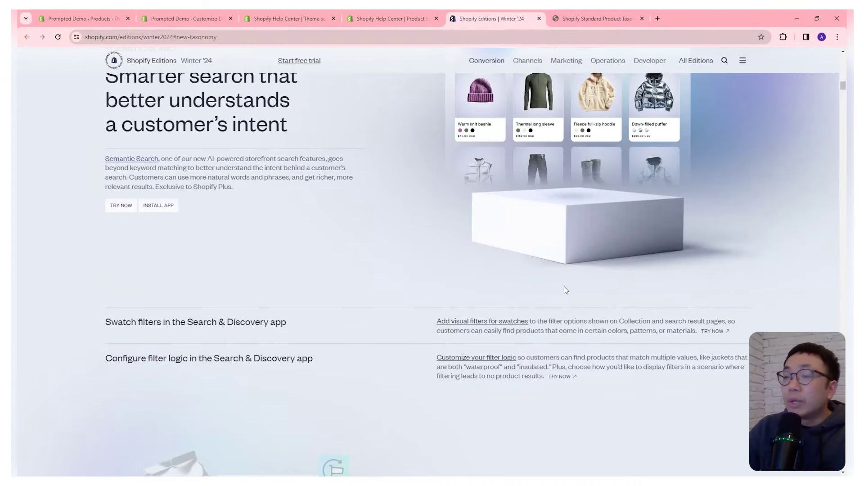
scroll(563, 288, up, 7)
scroll(562, 286, up, 1)
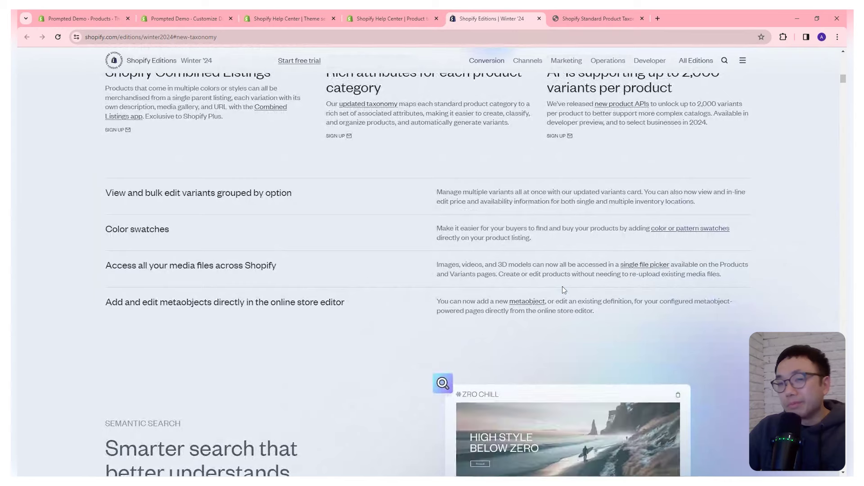
scroll(450, 251, up, 4)
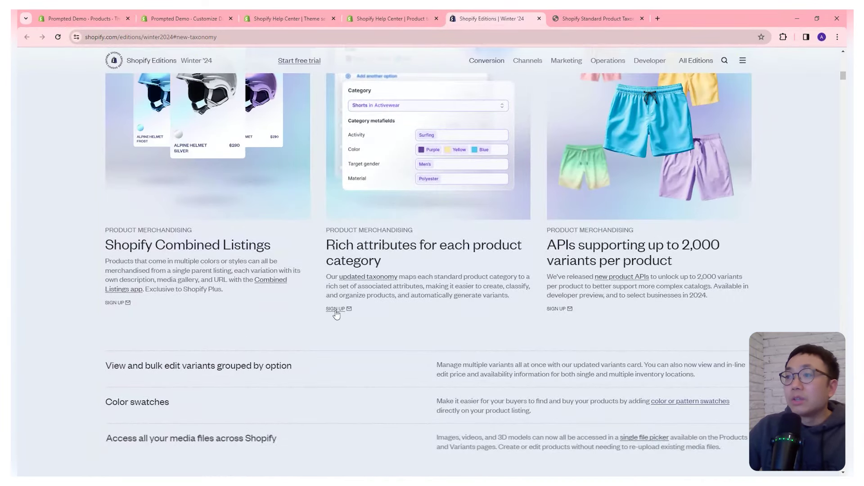
scroll(392, 293, up, 1)
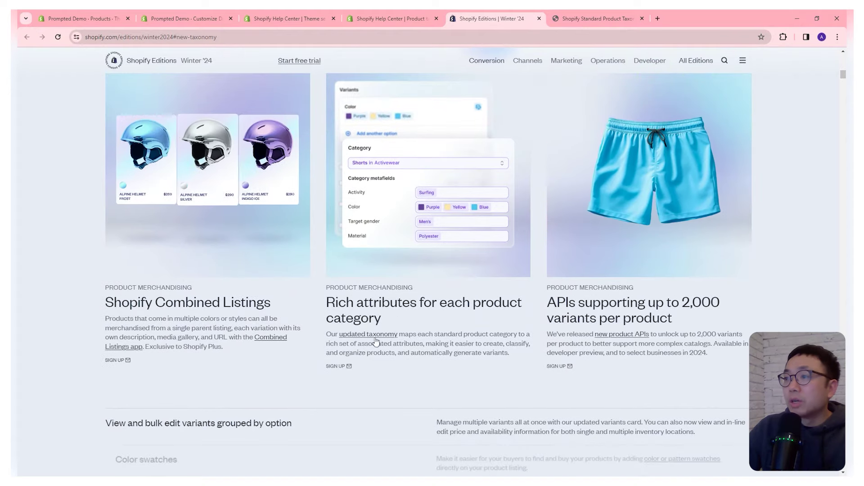
click(336, 366)
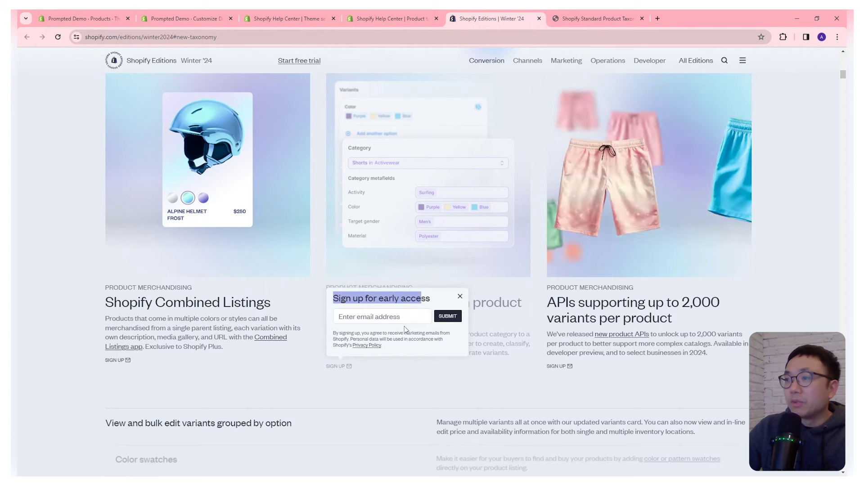
click(423, 311)
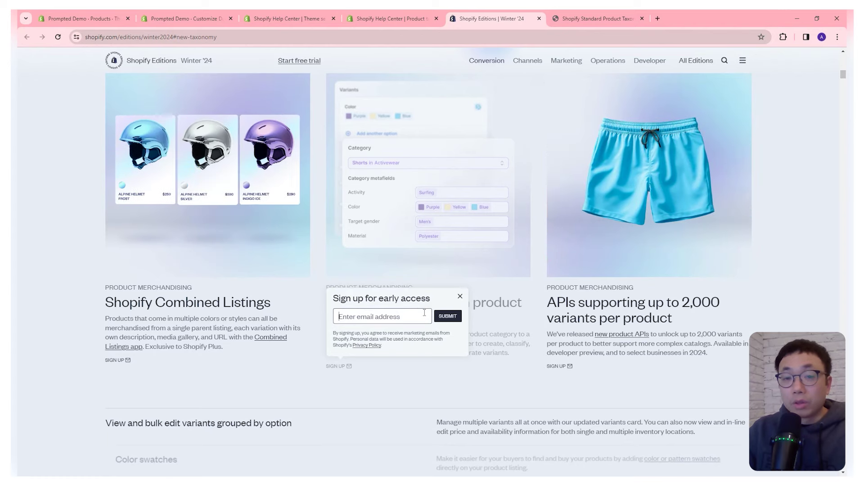
click(402, 254)
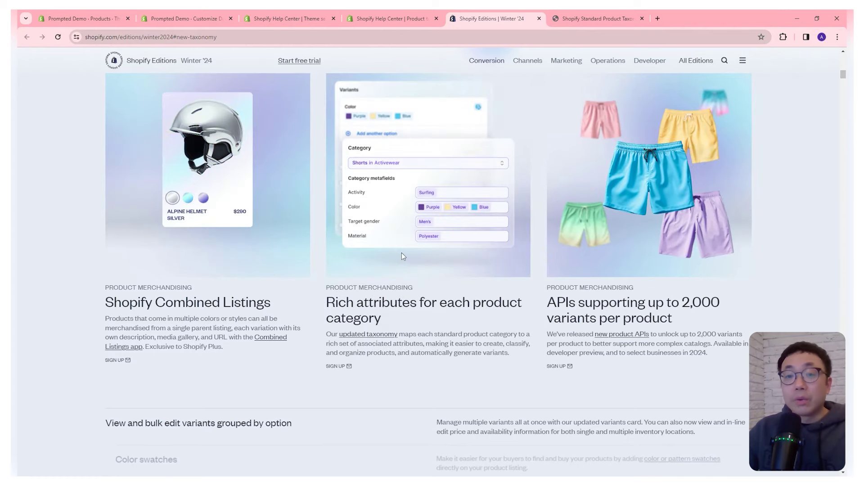